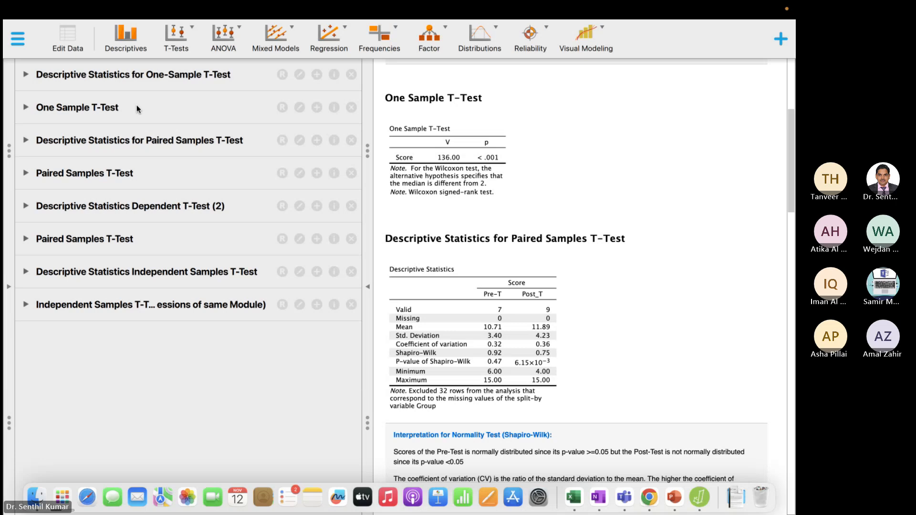
Step: Open the descriptive statistics for the one-sample t-test and check its Score variable against the Score column in the data
click(107, 76)
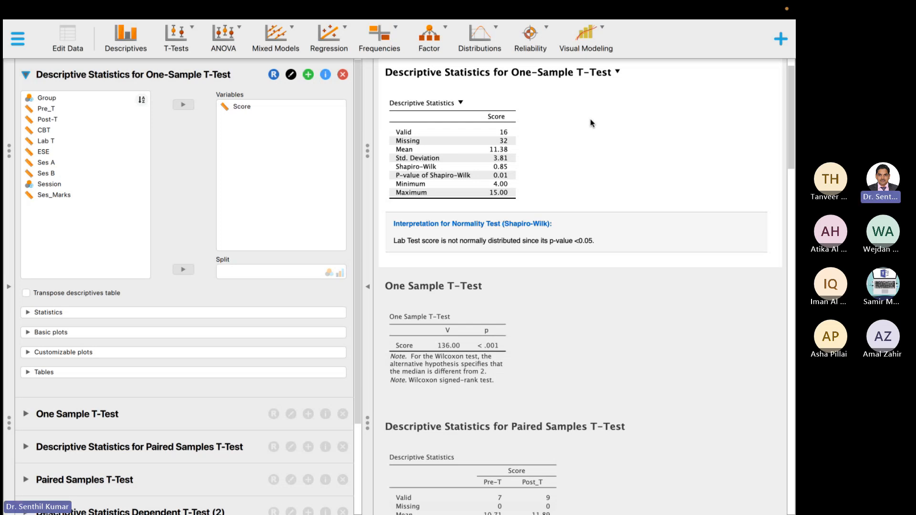
click(67, 41)
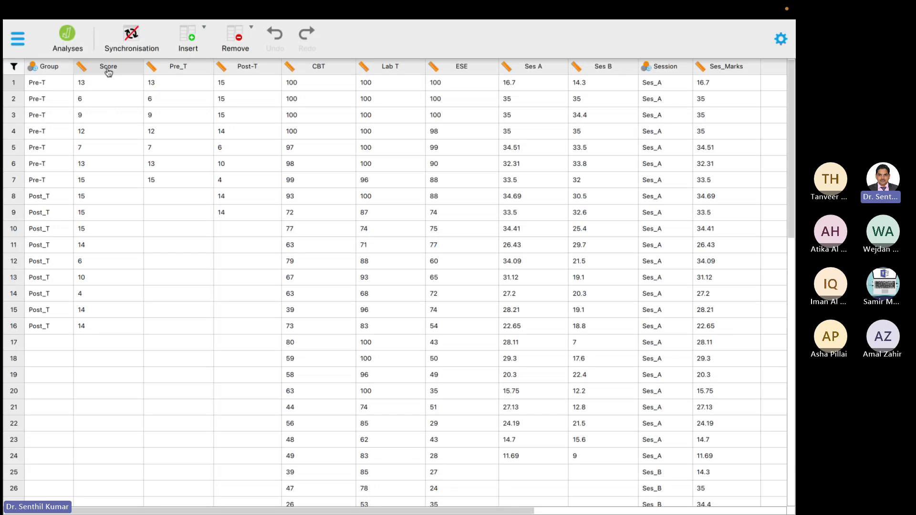
click(72, 37)
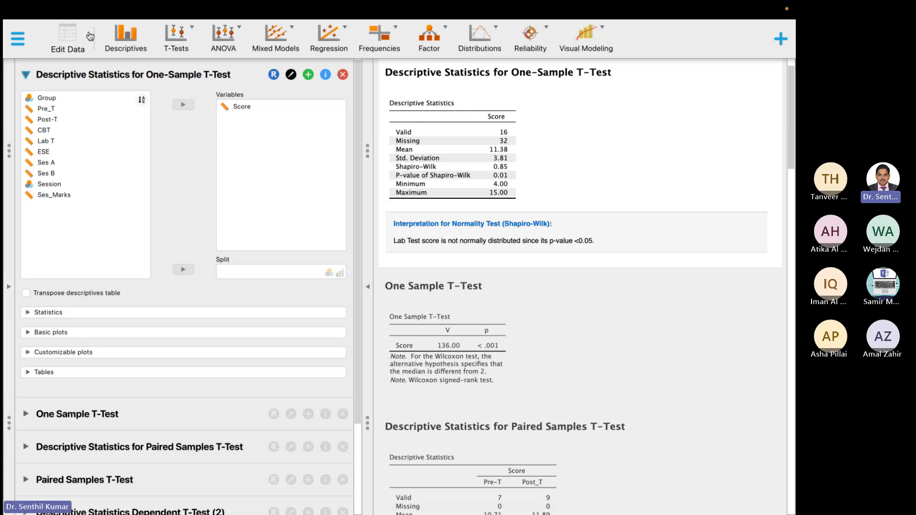
click(237, 107)
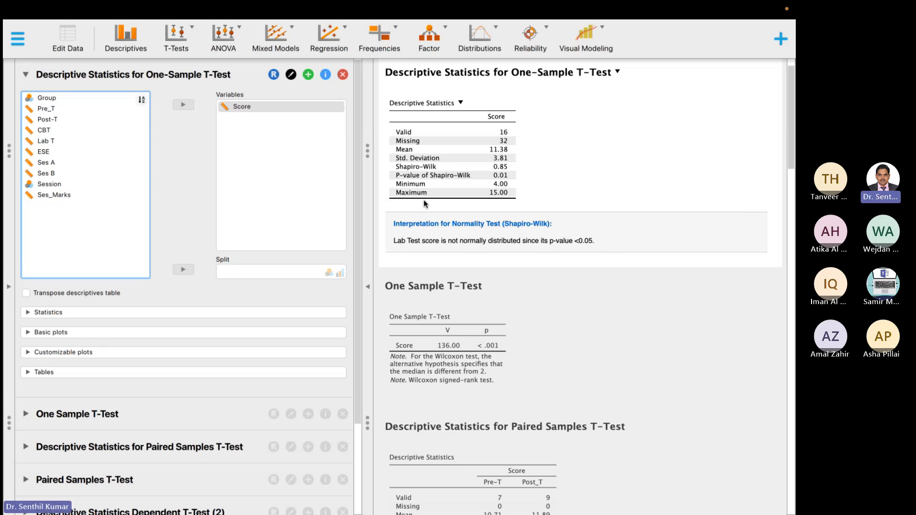
Step: Highlight "not normally distributed" in yellow in the one-sample normality interpretation note
click(493, 241)
drag(449, 279, 520, 276)
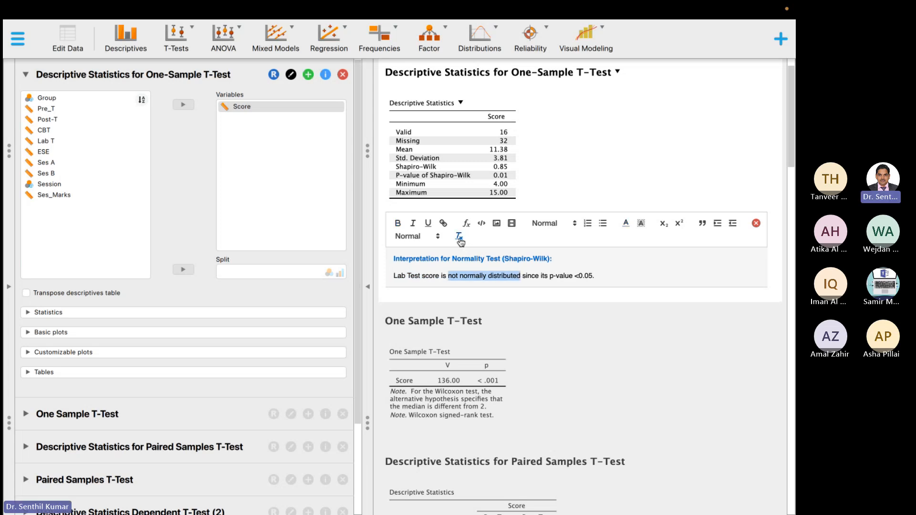
click(641, 224)
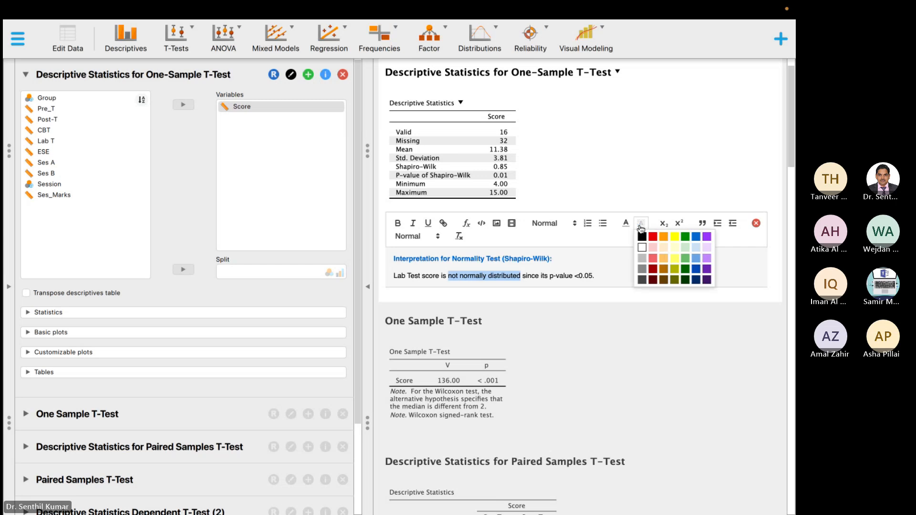
click(656, 240)
click(642, 225)
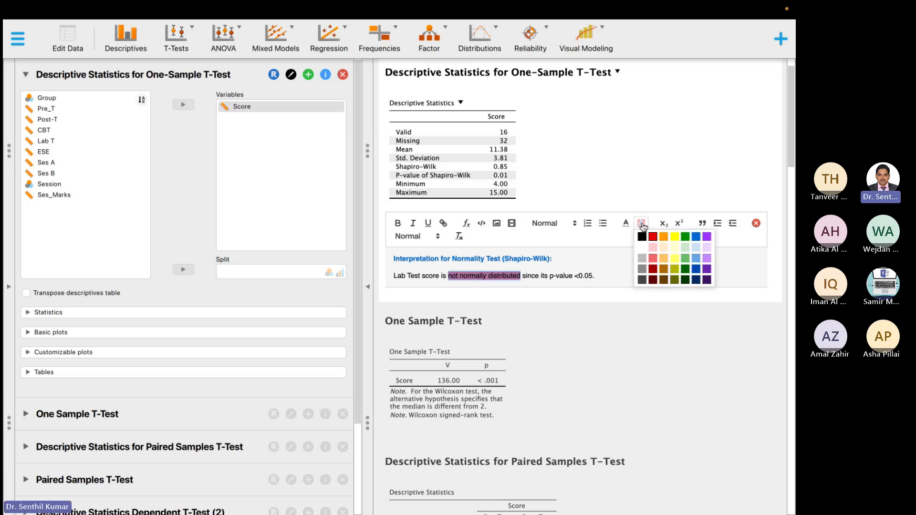
click(675, 237)
click(492, 284)
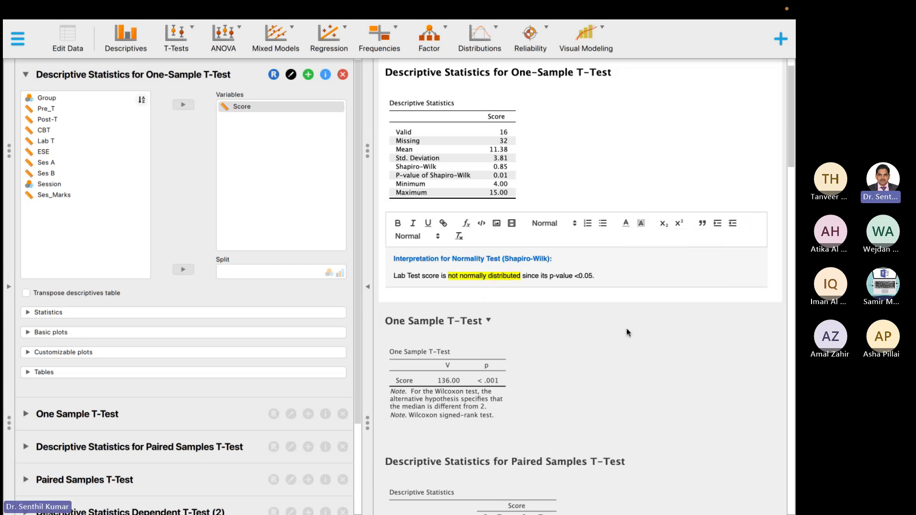
Step: Highlight "p-value <0.05." in yellow in the same normality interpretation note
drag(595, 277, 550, 277)
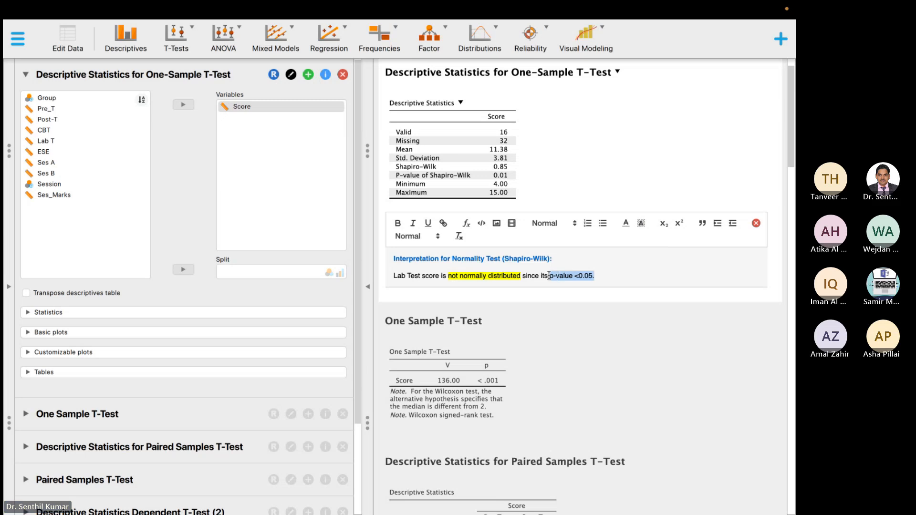
click(641, 223)
click(674, 237)
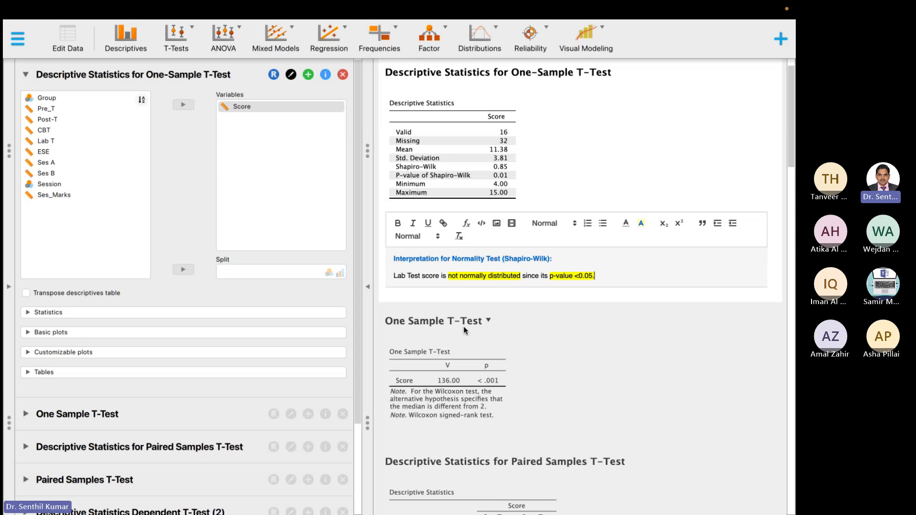
Step: Collapse the one-sample descriptive statistics and open the One Sample T-Test analysis settings
click(35, 75)
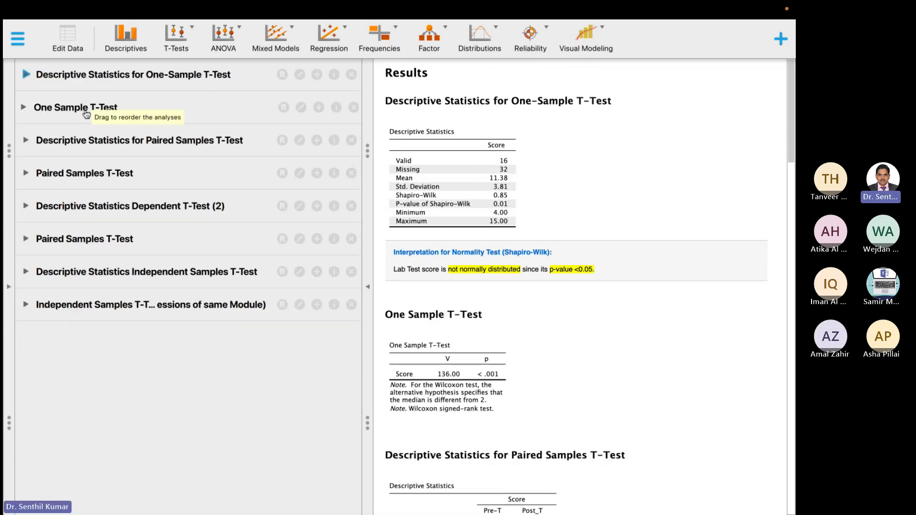
click(86, 114)
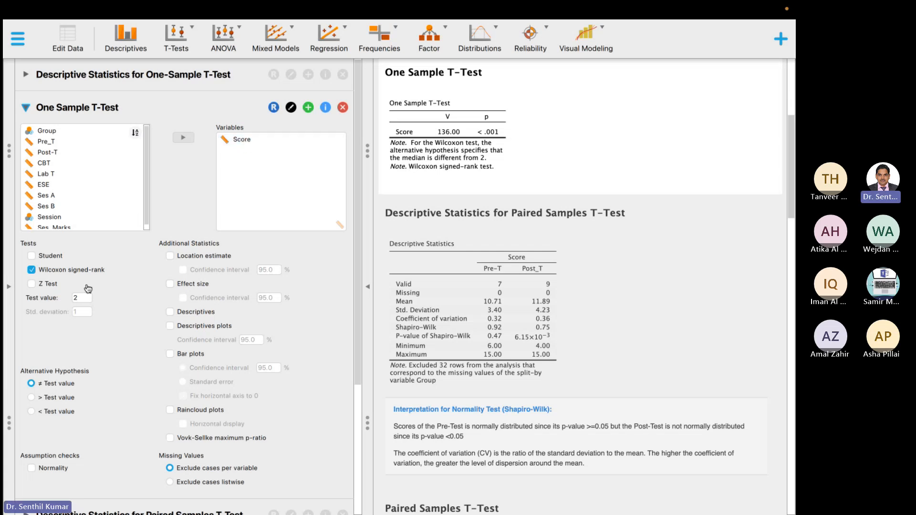
Step: Try the Student test in place of Wilcoxon signed-rank for the one-sample test and switch back to Wilcoxon
click(33, 256)
click(32, 271)
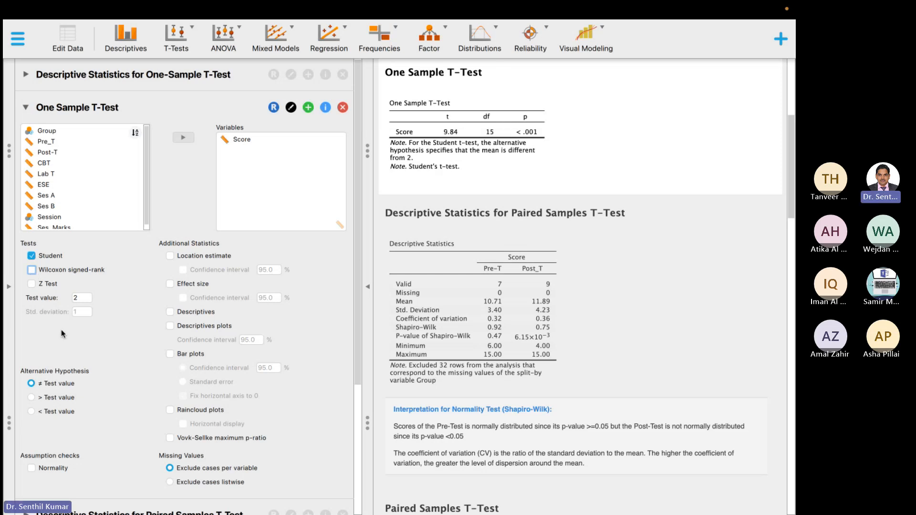
click(32, 270)
click(32, 256)
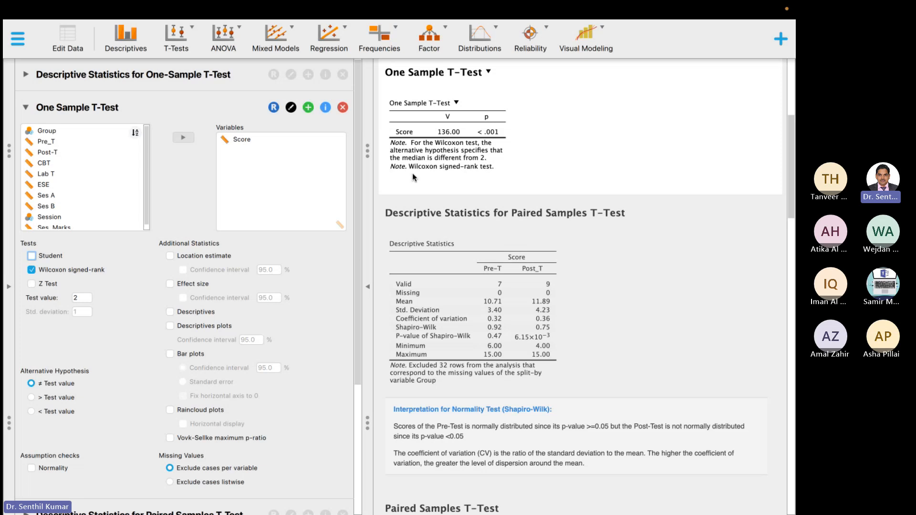
Step: Set the one-sample test's test value to 5
click(81, 300)
key(BackSpace)
text(5)
key(Return)
Step: Review the Score data and the one-sample descriptive statistics, returning to the One Sample T-Test analysis
click(64, 37)
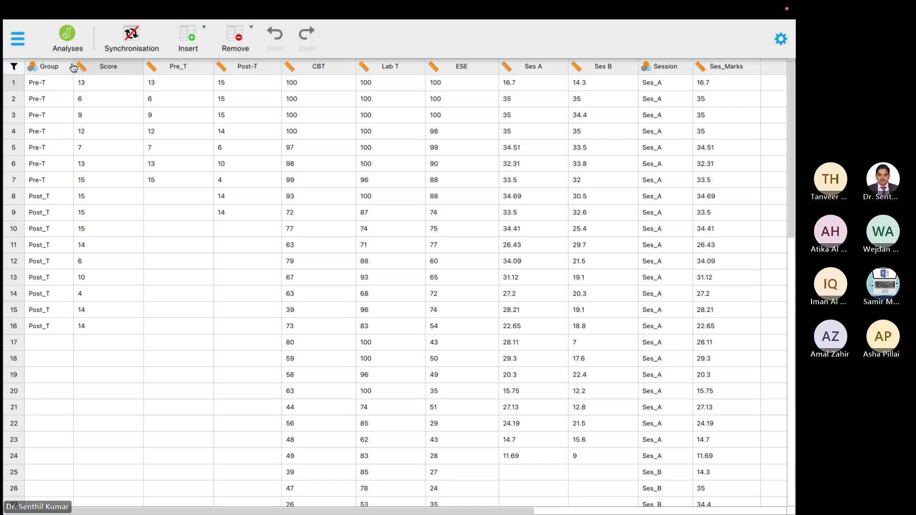
click(67, 37)
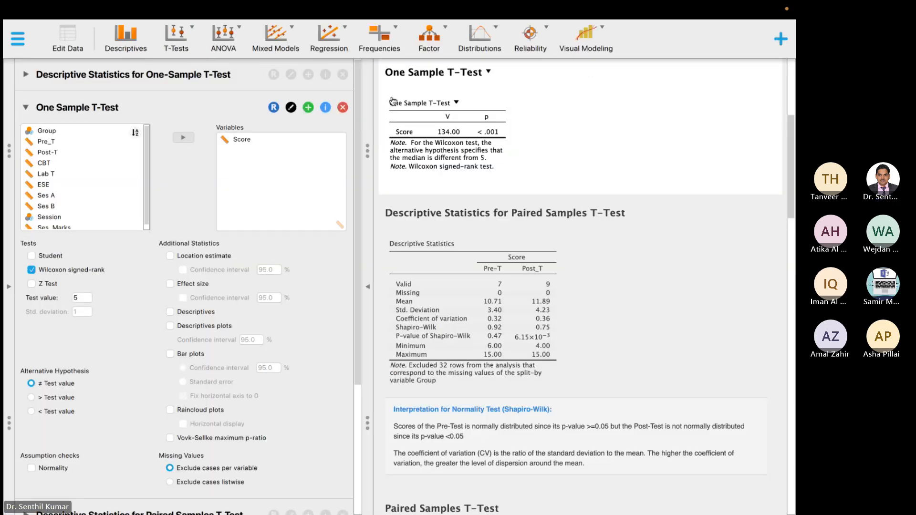
click(70, 78)
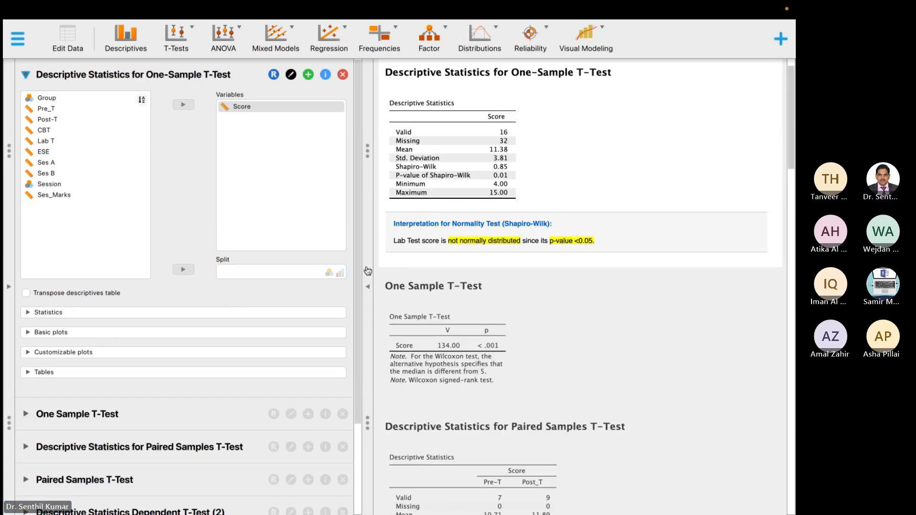
click(149, 422)
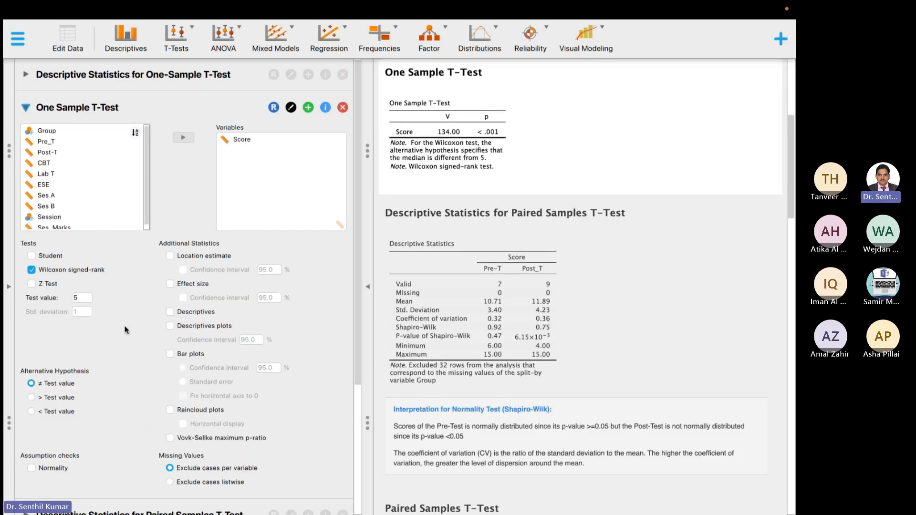
Step: Open the descriptive statistics for the paired samples t-test and compare its Score variable and Group split with the data columns
scroll(126, 330, down, 4)
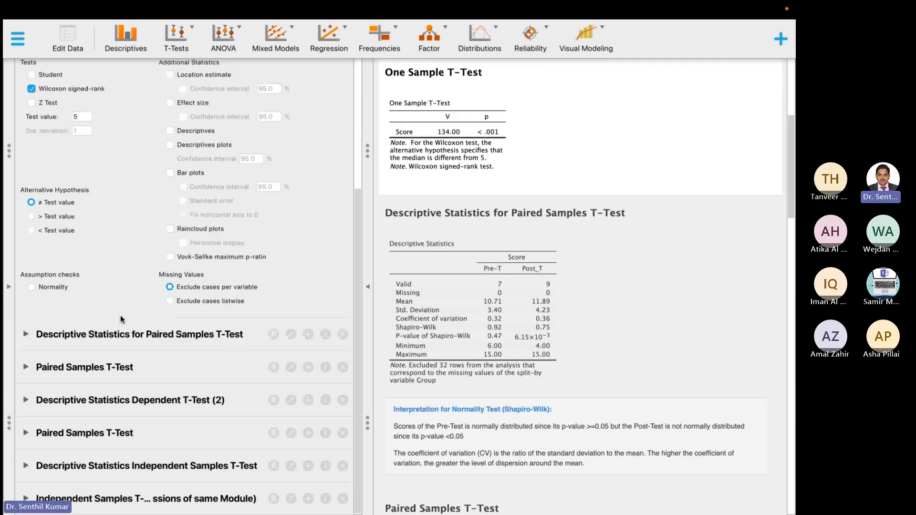
click(102, 339)
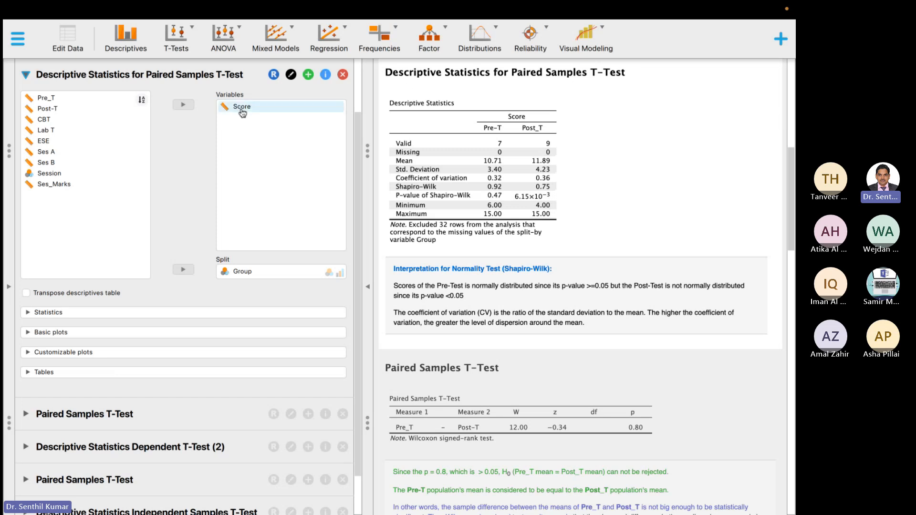
click(67, 36)
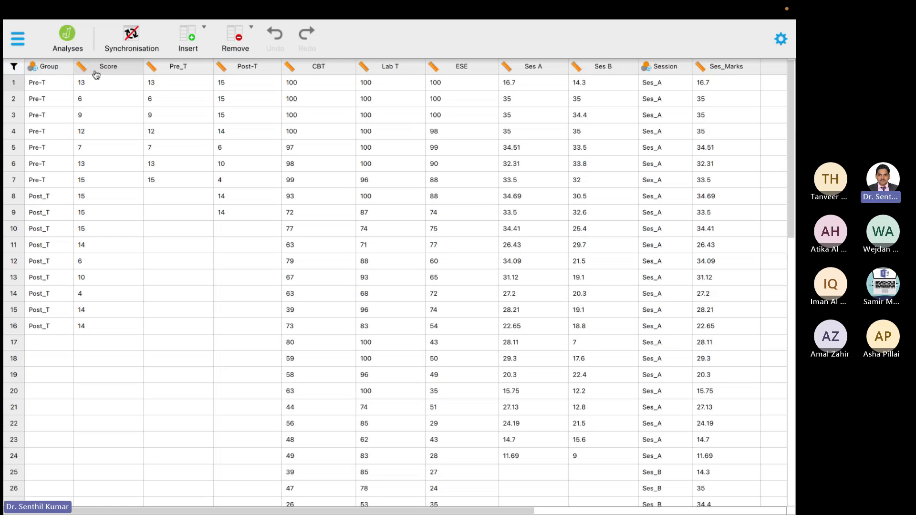
click(70, 40)
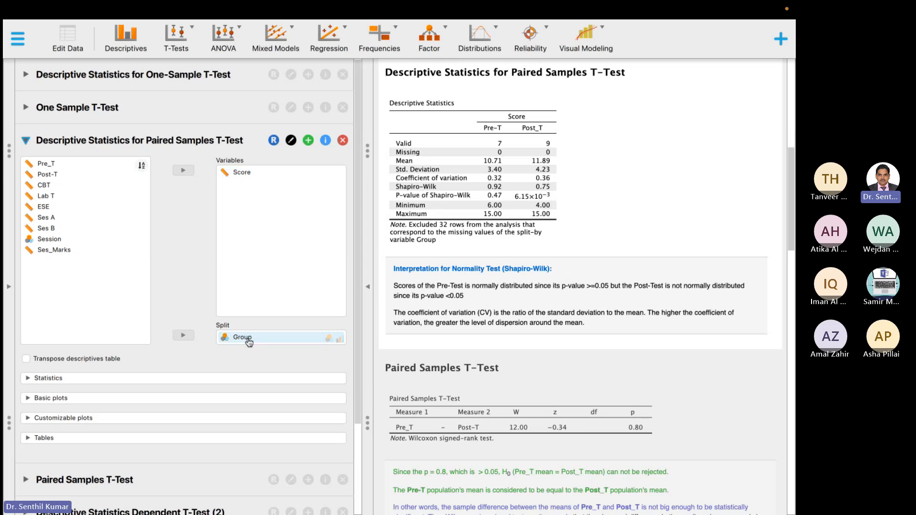
click(67, 38)
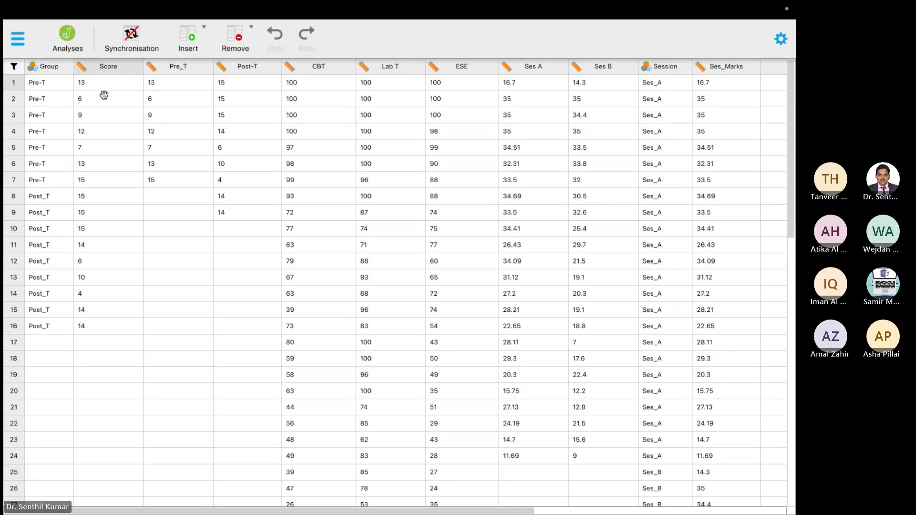
click(68, 35)
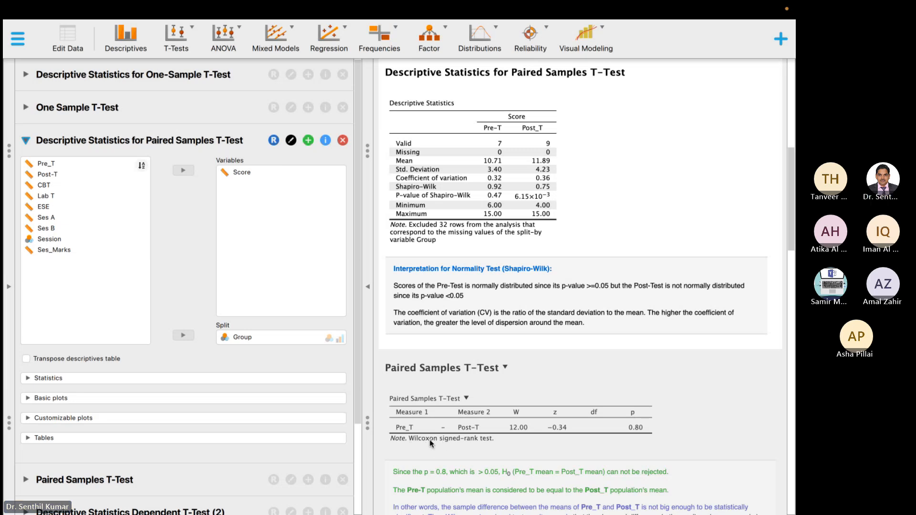
Step: Open the first Paired Samples T-Test for Pre_T and Post-T and examine its Wilcoxon result, interpretation note and neighbouring descriptive statistics
click(505, 367)
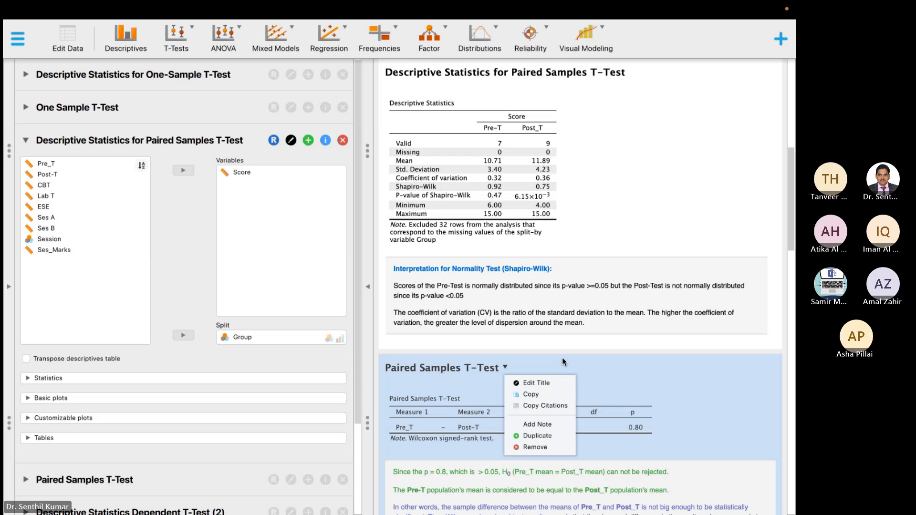
click(666, 374)
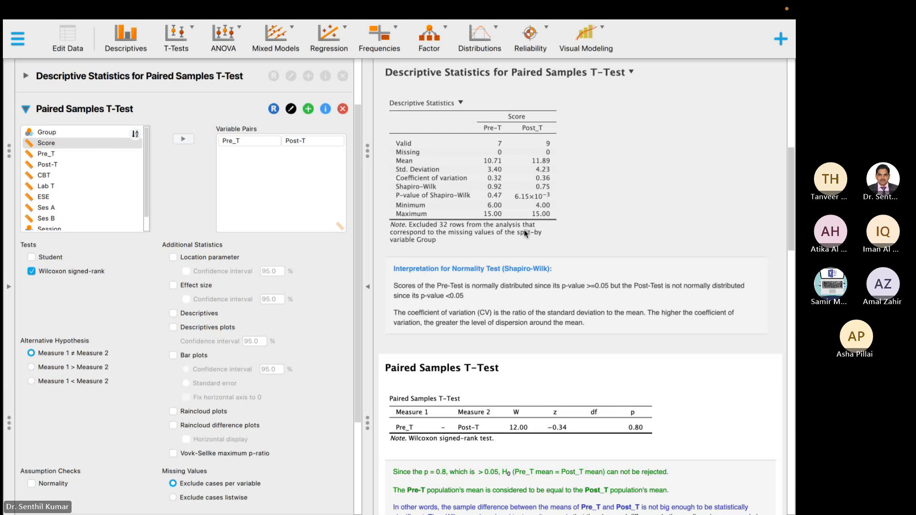
scroll(524, 230, down, 3)
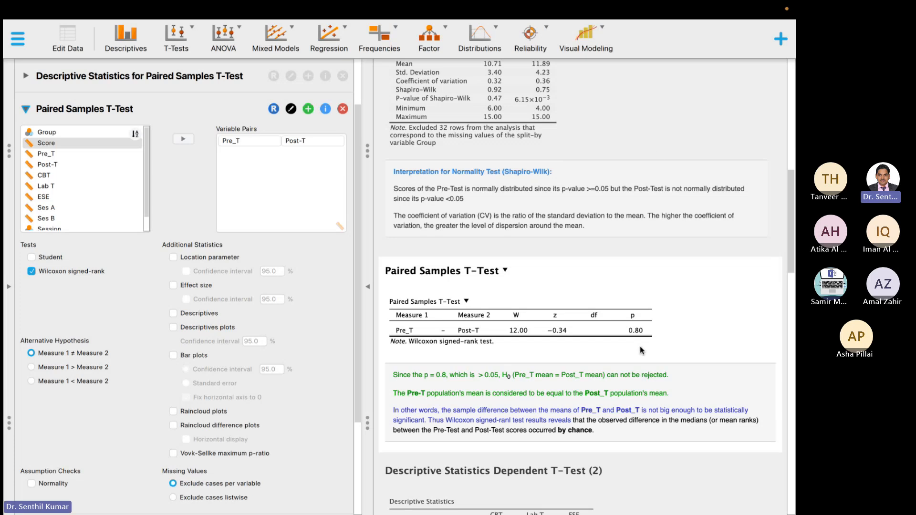
scroll(638, 186, down, 3)
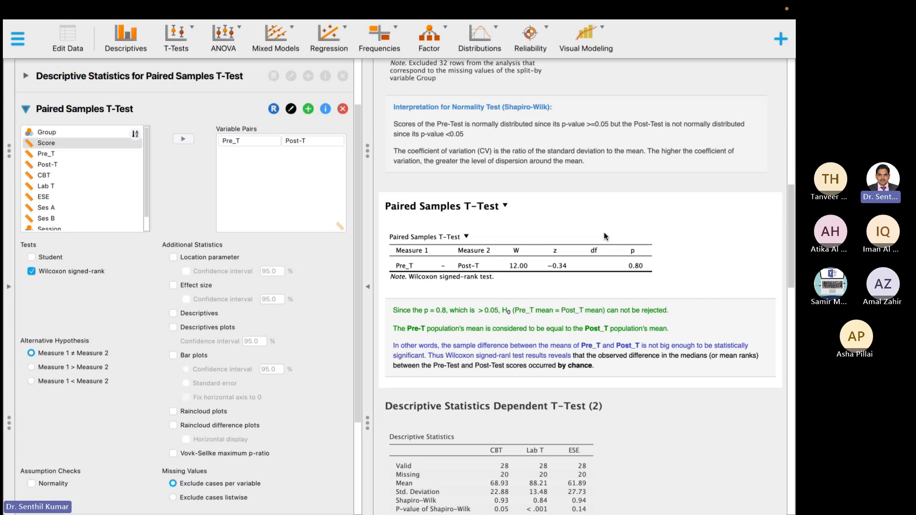
scroll(605, 235, down, 3)
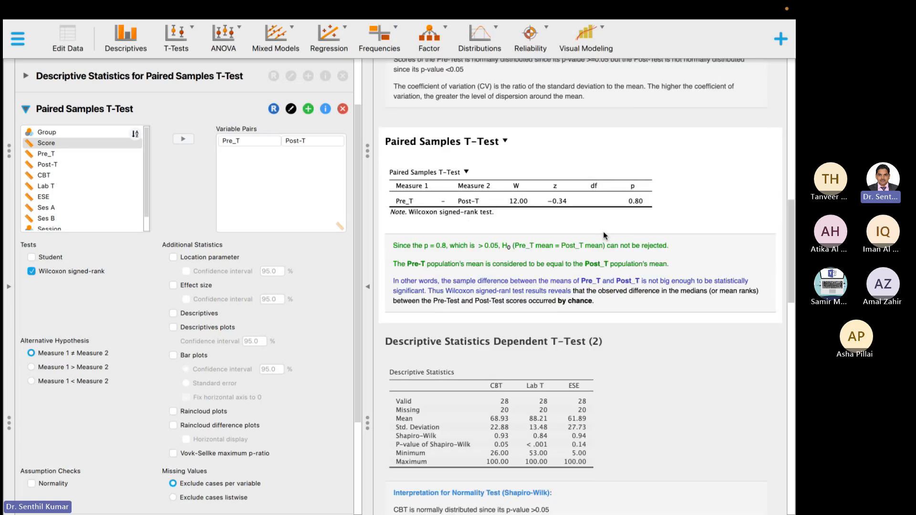
scroll(540, 291, up, 2)
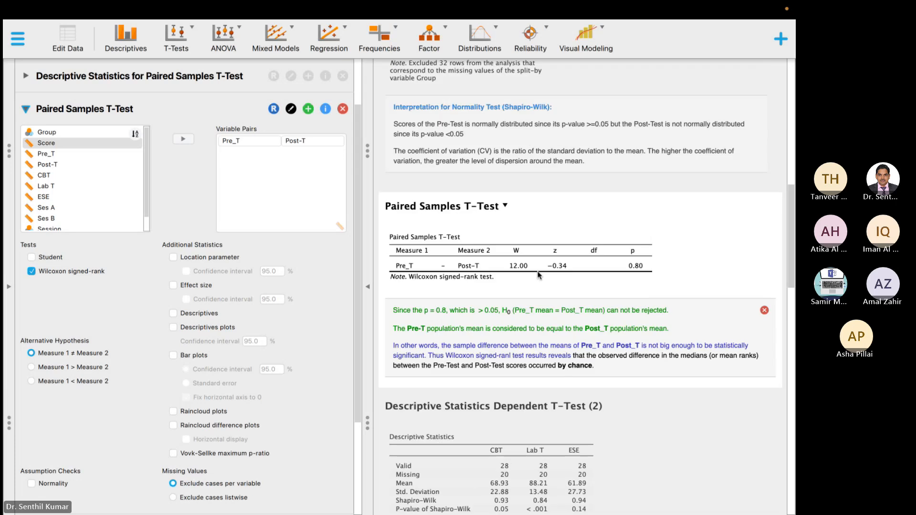
scroll(539, 275, down, 15)
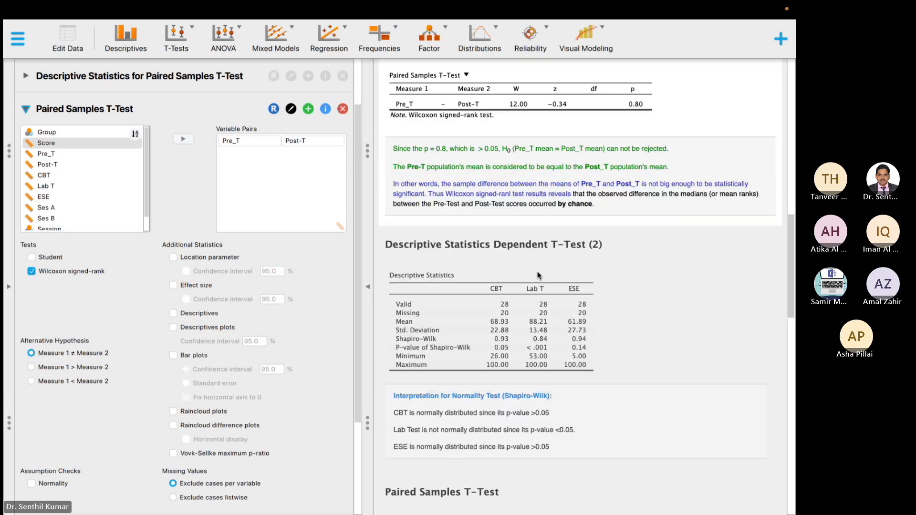
scroll(506, 206, down, 13)
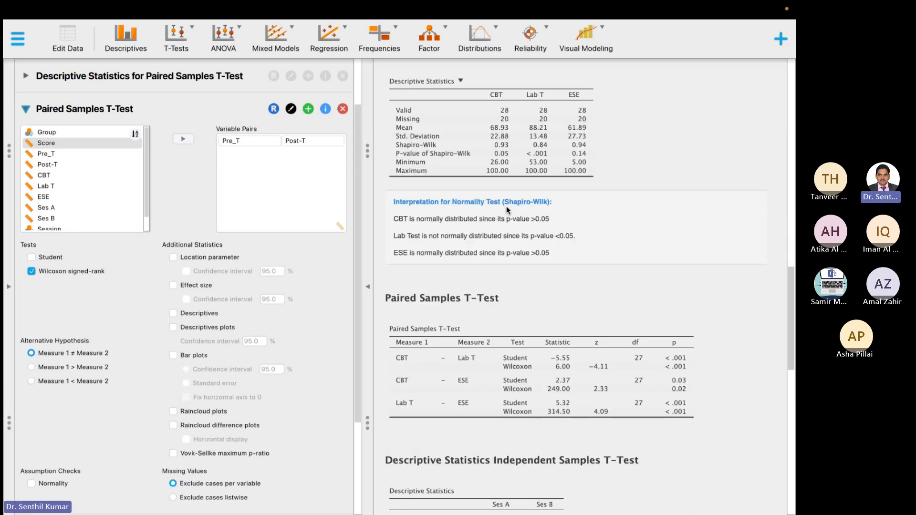
scroll(506, 207, up, 20)
scroll(507, 210, up, 2)
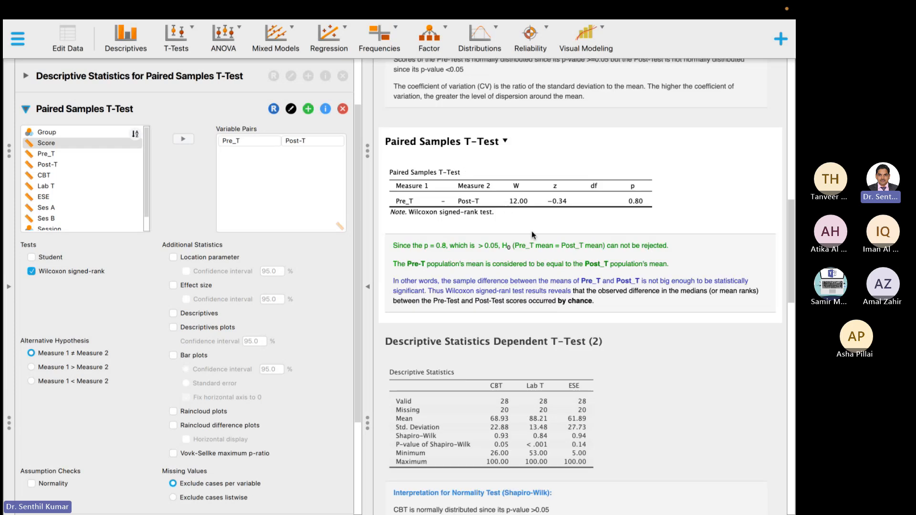
scroll(534, 232, down, 2)
scroll(534, 232, up, 10)
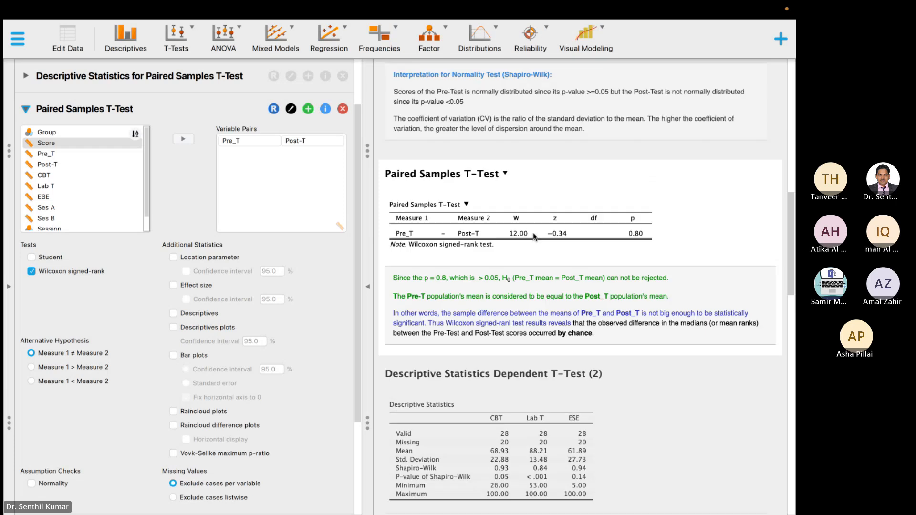
scroll(533, 237, up, 8)
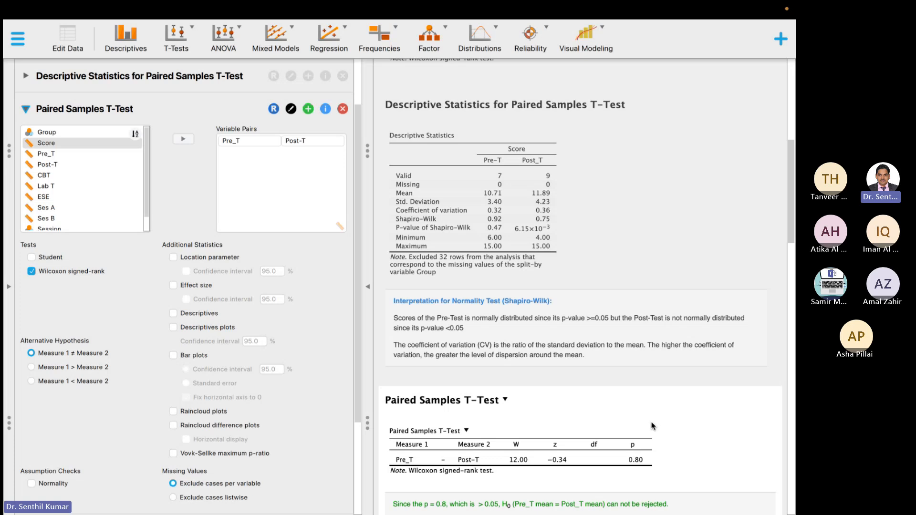
Step: Review the Pre-T and Post_T descriptive statistics, the Wilcoxon paired-samples result and its interpretation, continuing to the CBT, Lab T and ESE descriptives
scroll(659, 442, up, 3)
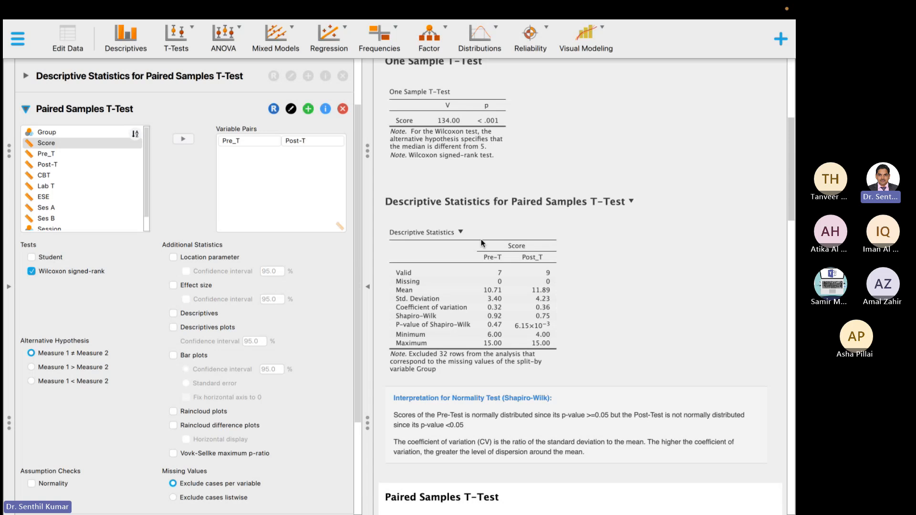
scroll(549, 258, up, 1)
scroll(549, 257, down, 5)
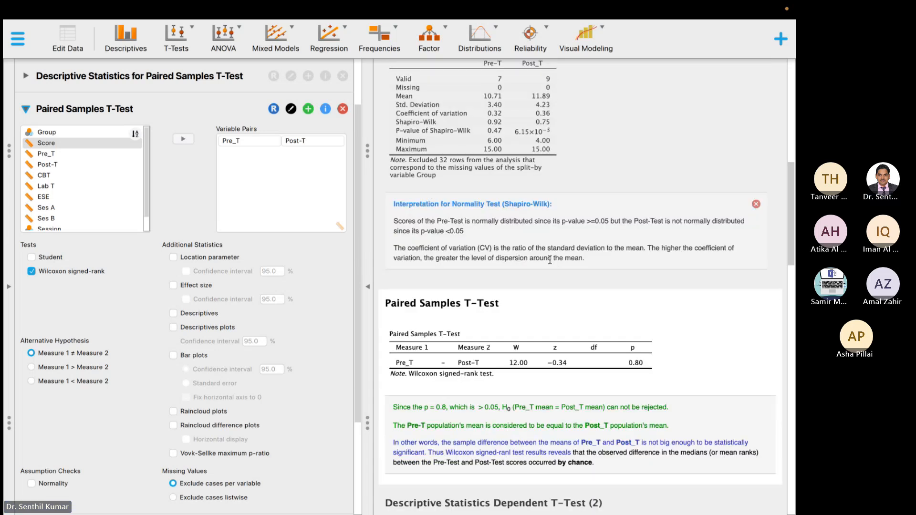
scroll(550, 261, down, 8)
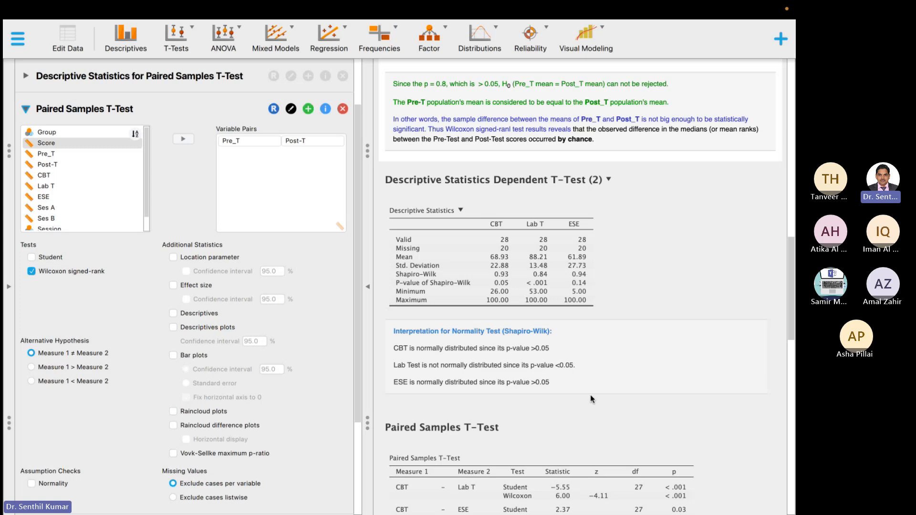
Step: Open the second Paired Samples T-Test for the CBT, Lab T and ESE pairs, cancelling the Microsoft Excel update request
scroll(591, 396, down, 5)
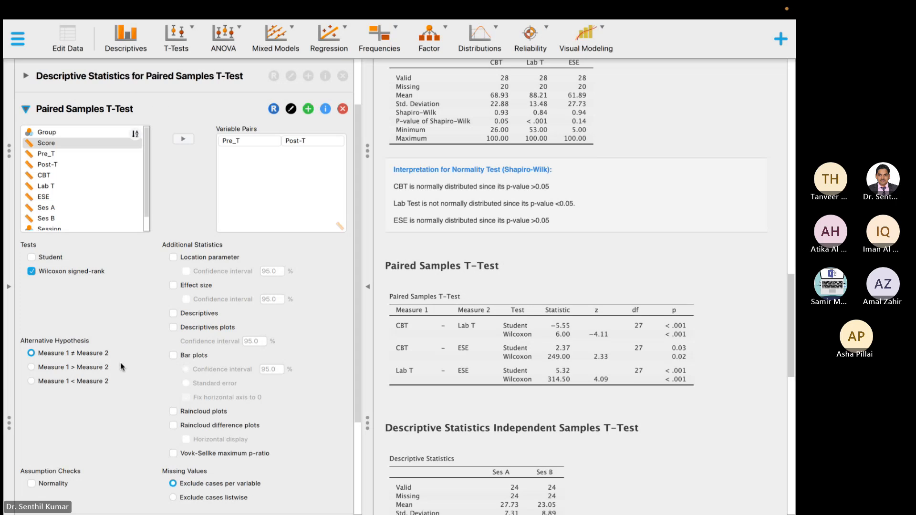
scroll(121, 364, down, 3)
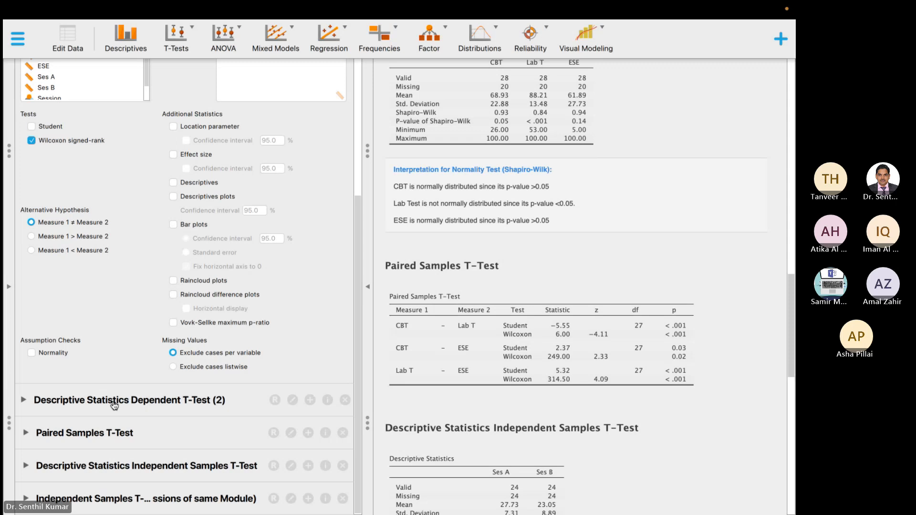
click(114, 433)
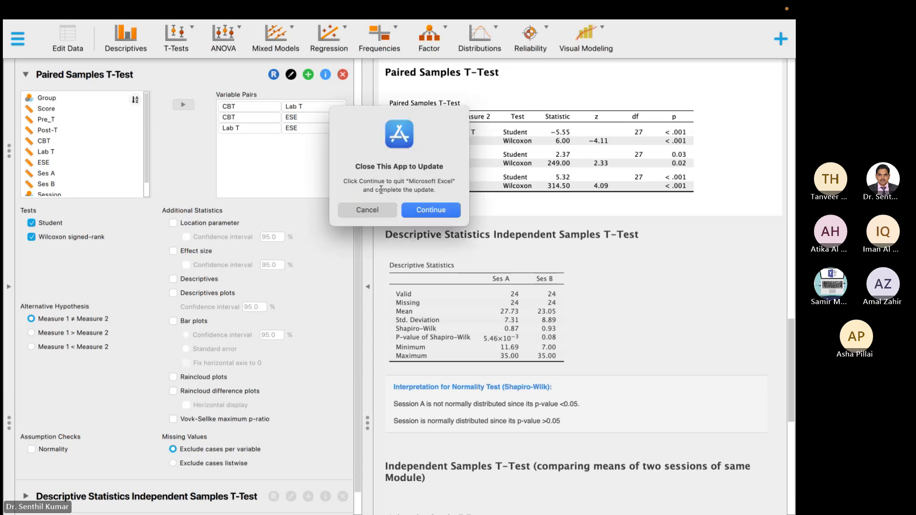
click(379, 211)
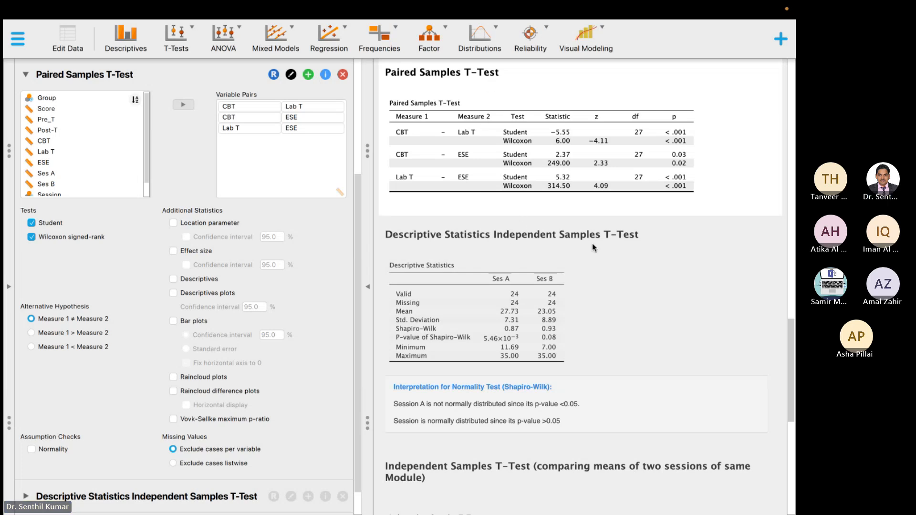
Step: Examine the Ses A and Ses B descriptive statistics, the normality interpretation and the Independent Samples T-Test results for Ses_Marks
scroll(520, 275, down, 3)
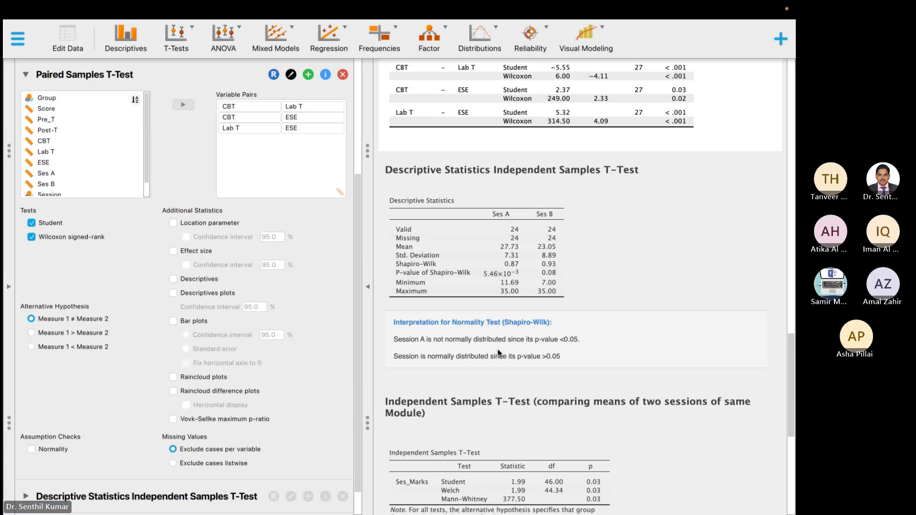
scroll(499, 353, down, 5)
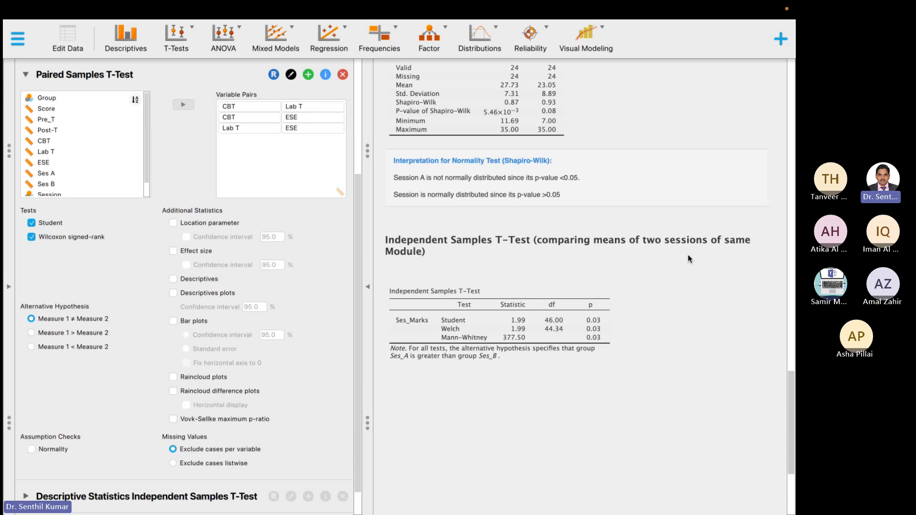
scroll(689, 259, up, 2)
scroll(682, 253, up, 2)
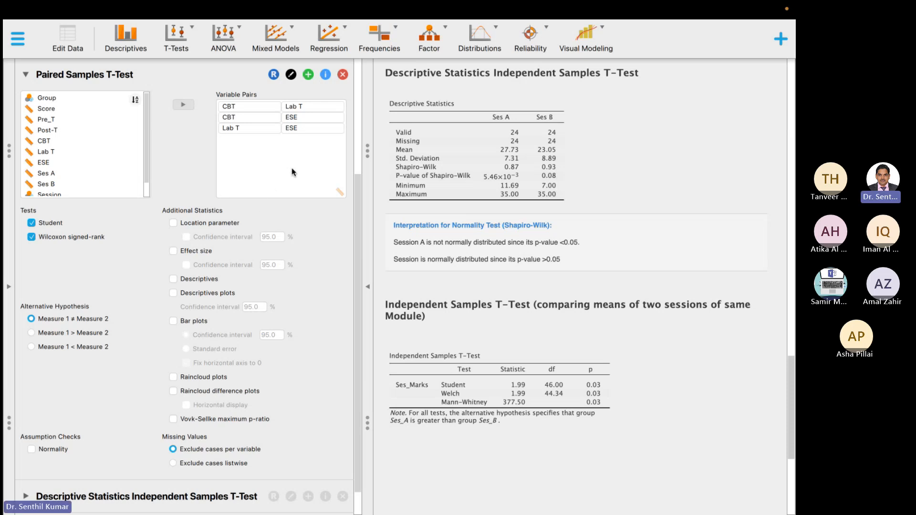
Step: Switch to the W2_T-Test Analysis presentation in PowerPoint and select both lines of JASP links on slide 18
key(ctrl+Left)
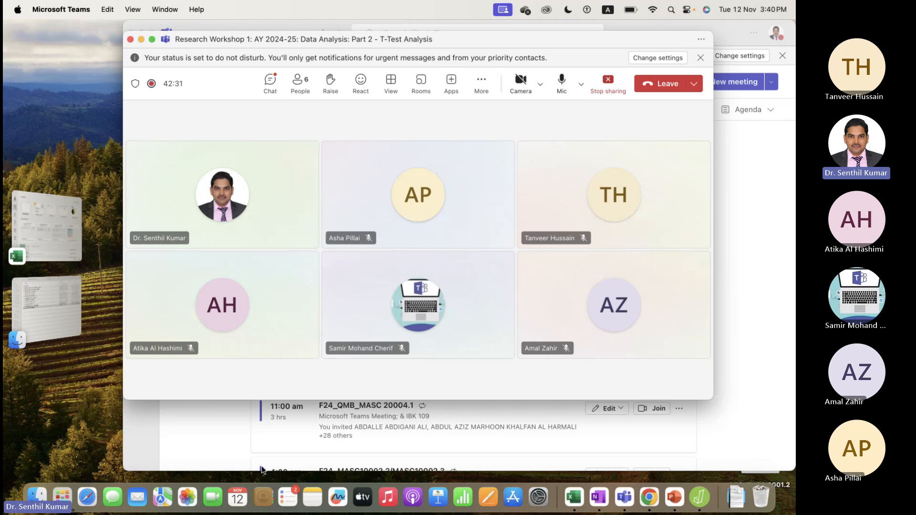
click(678, 501)
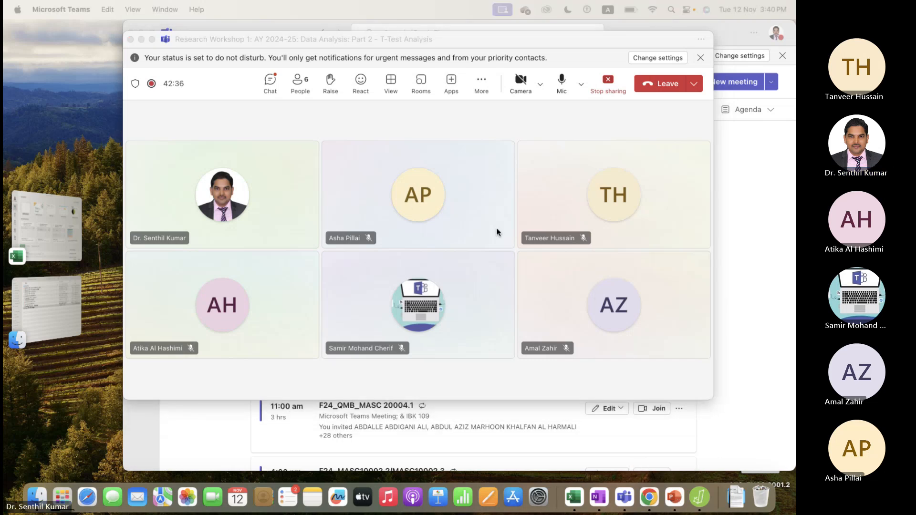
click(678, 500)
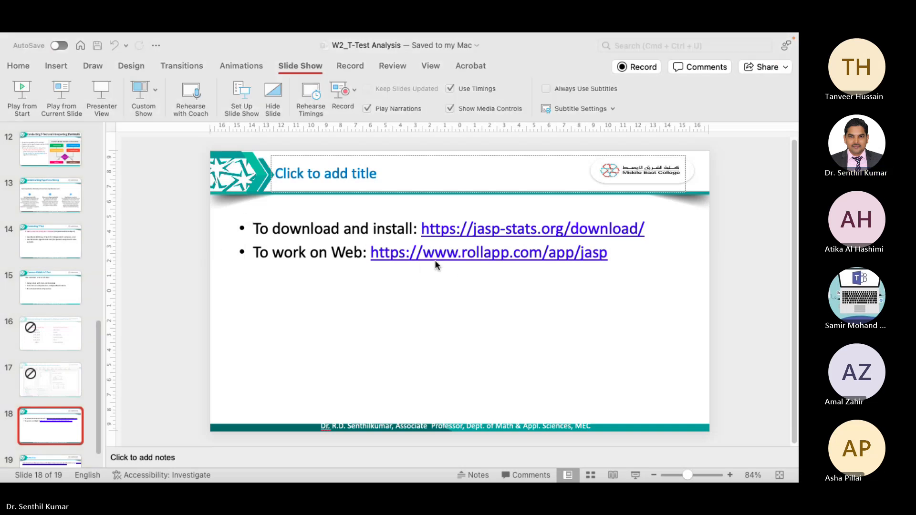
click(629, 256)
drag(620, 256, 244, 225)
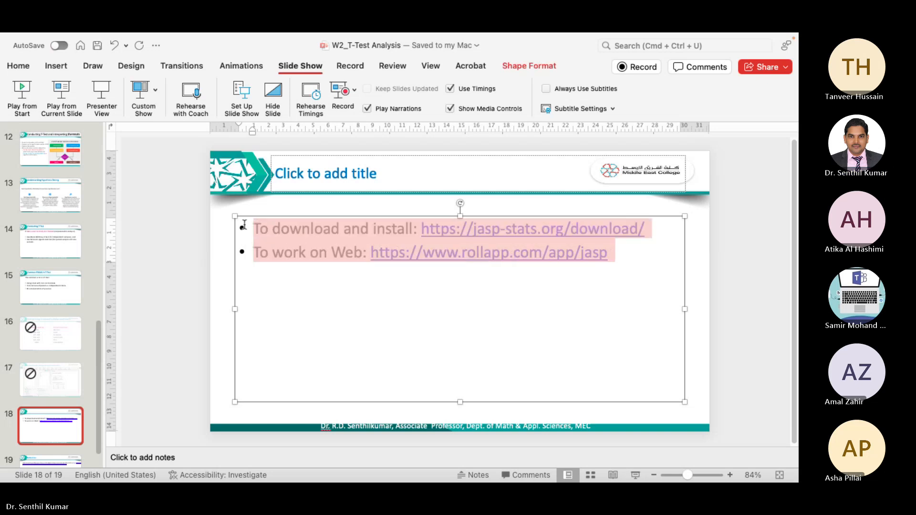
key(ctrl+Up)
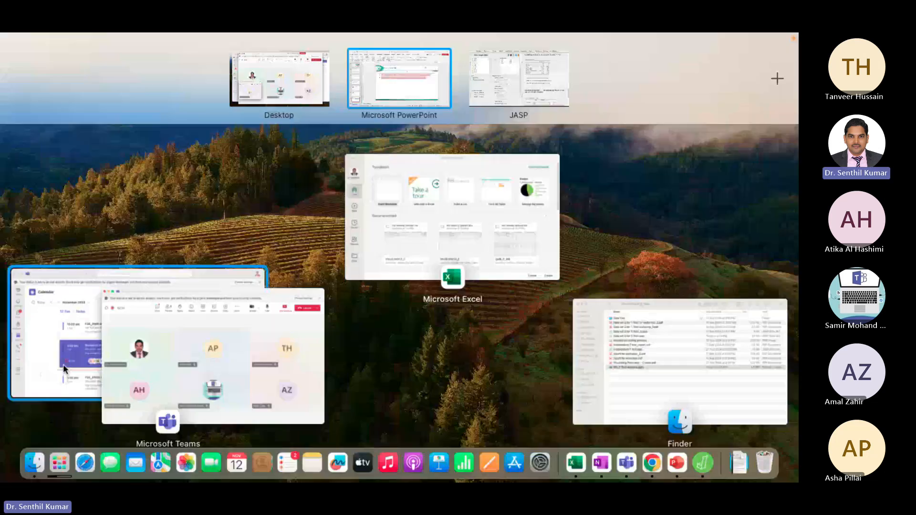
click(55, 358)
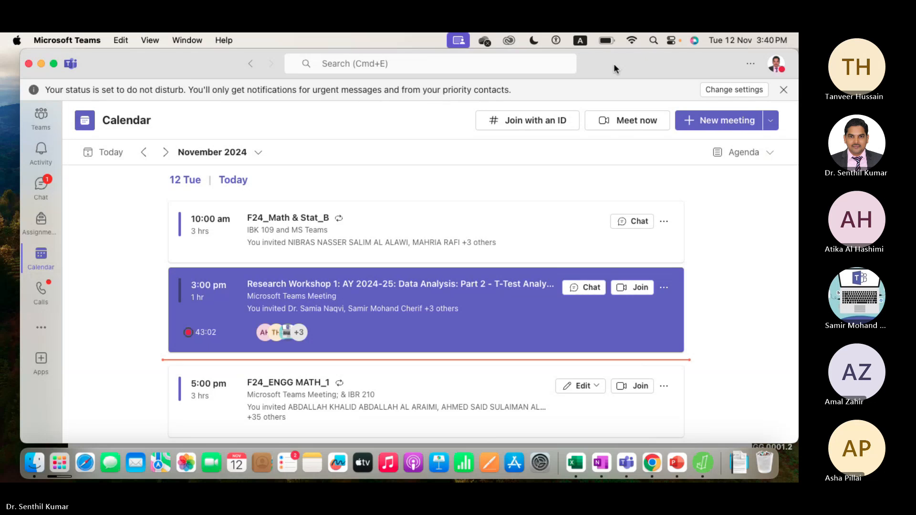
key(ctrl+Up)
click(423, 311)
click(238, 109)
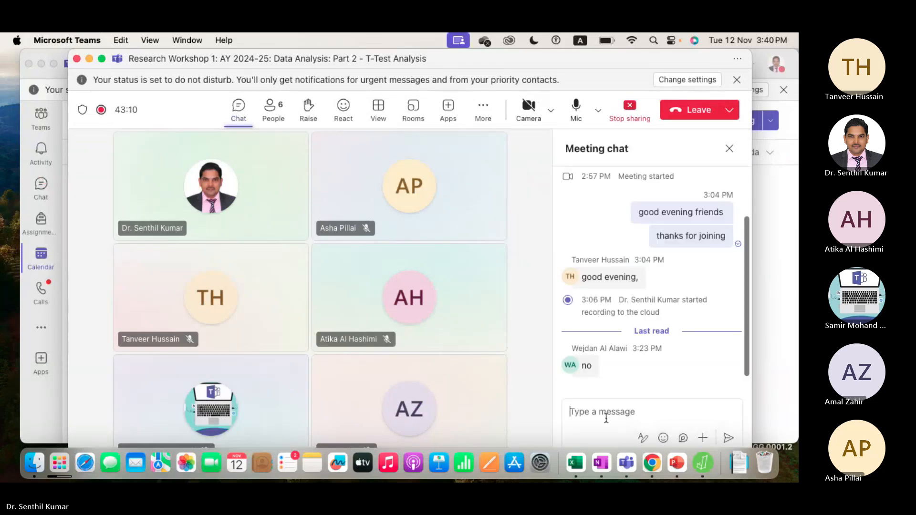
text(•To download and install: https://jasp-stats.org/download/ •To work on Web: https://www.rollapp.com/app/jasp)
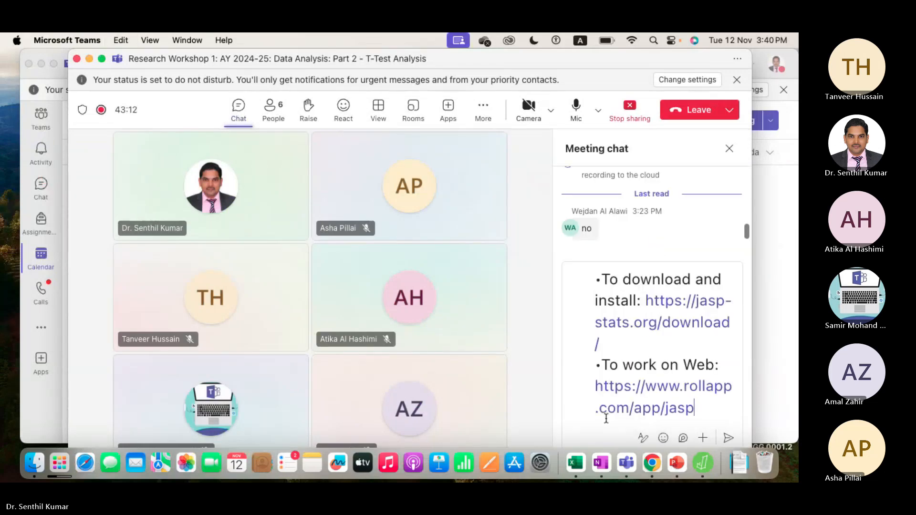
key(Return)
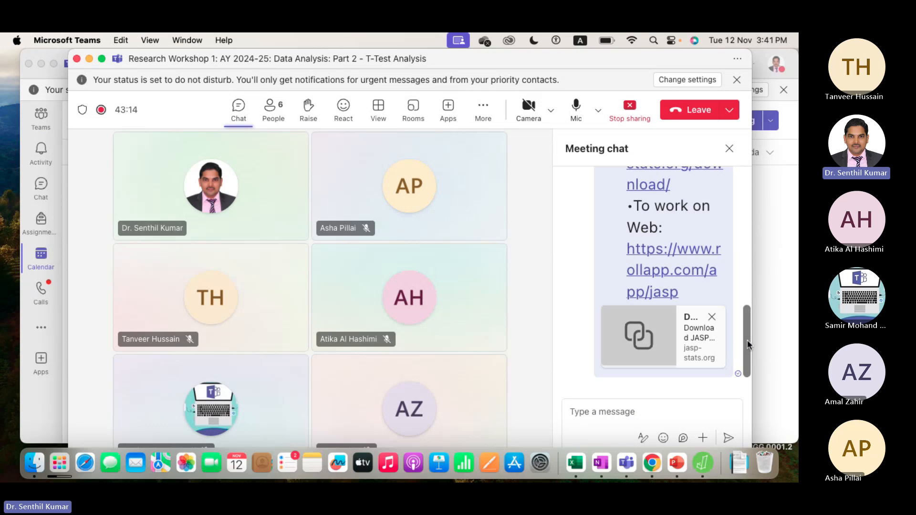
Step: Review the posted message with the JASP links in the meeting chat
drag(748, 339, 740, 276)
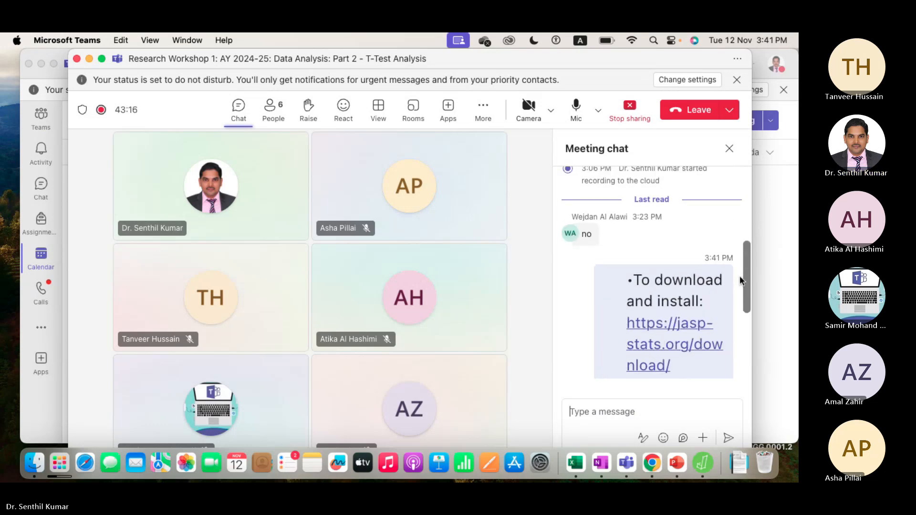
drag(746, 275, 748, 341)
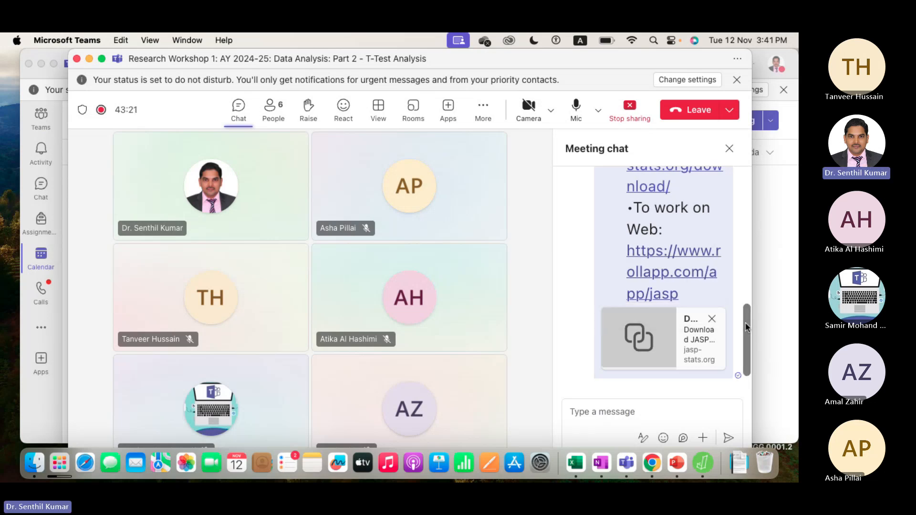
drag(745, 323, 748, 337)
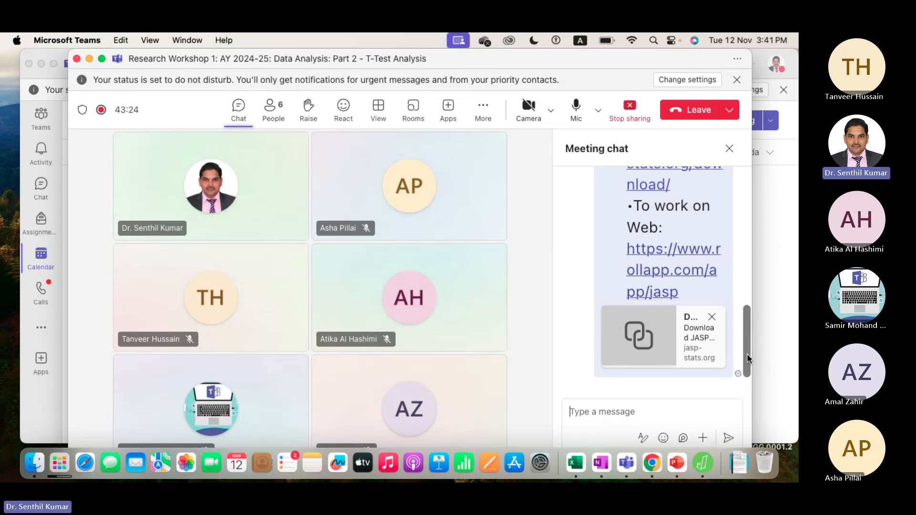
drag(748, 358, 743, 302)
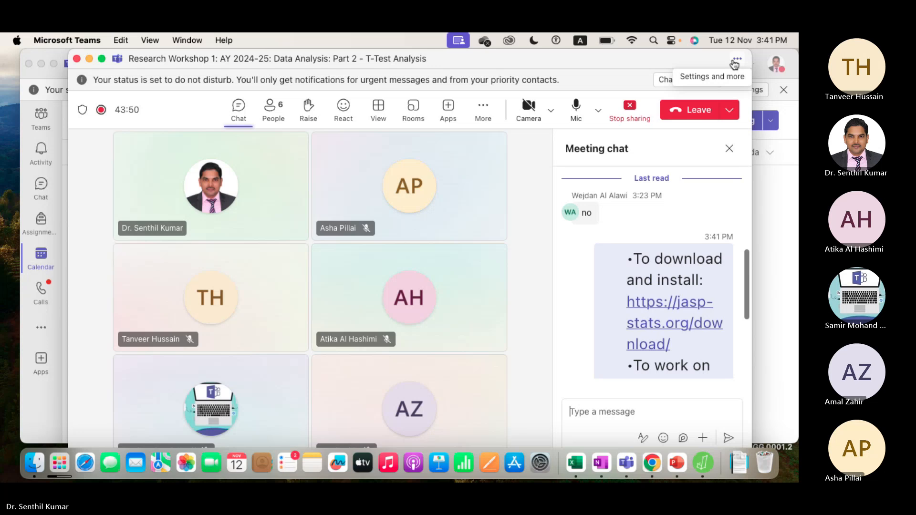
Step: Switch back to JASP, look at the data set and the file opening options, and return to the analyses
key(ctrl+Up)
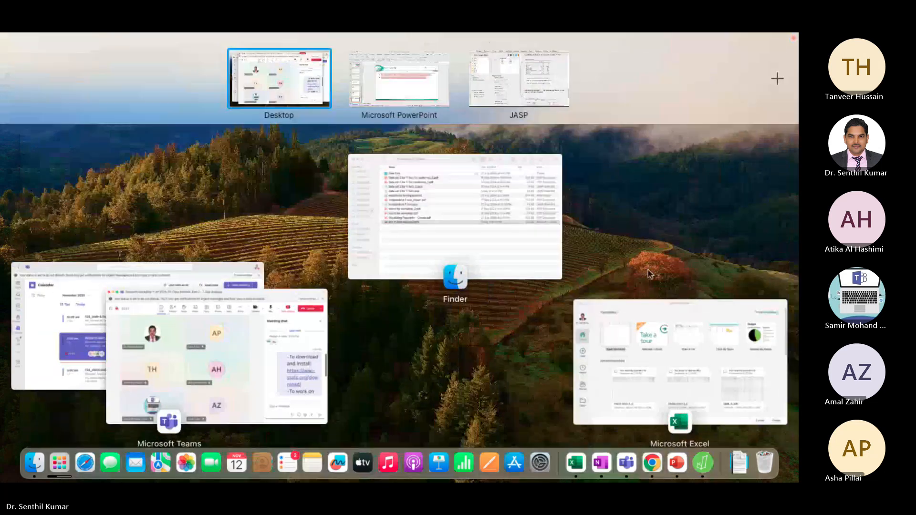
click(513, 76)
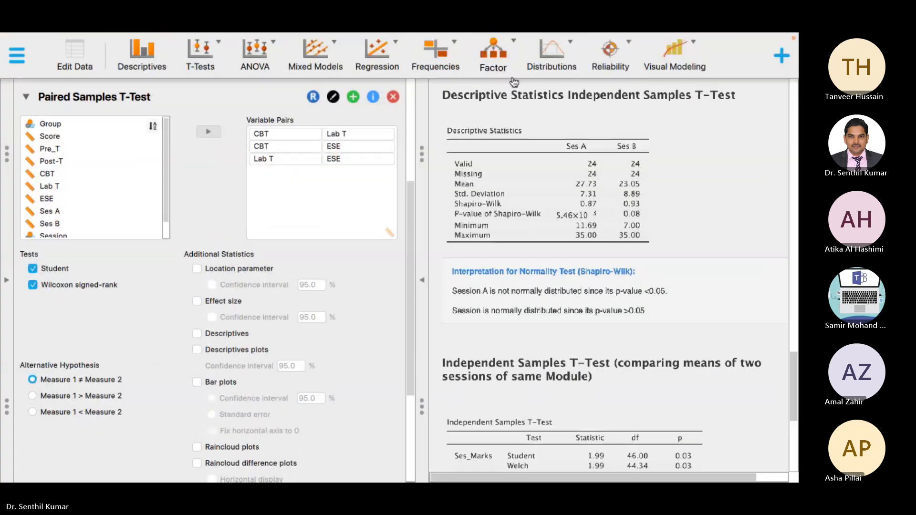
click(62, 57)
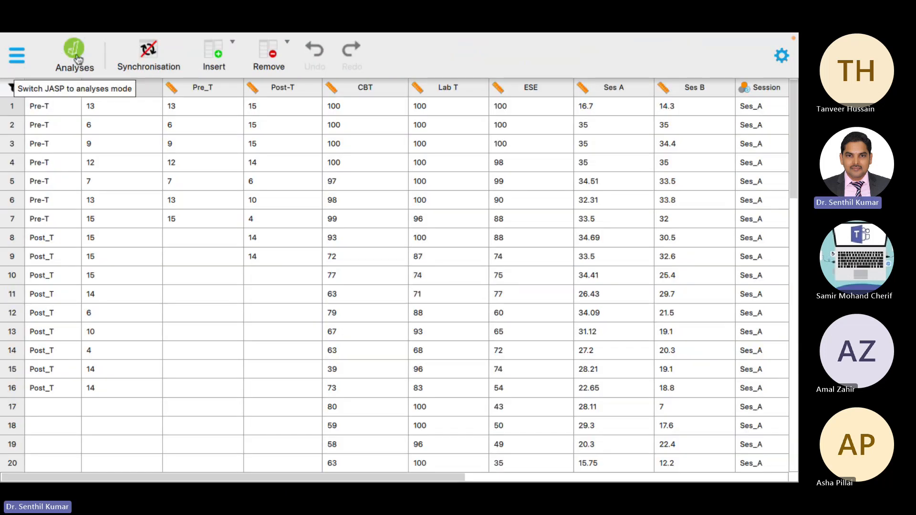
click(17, 55)
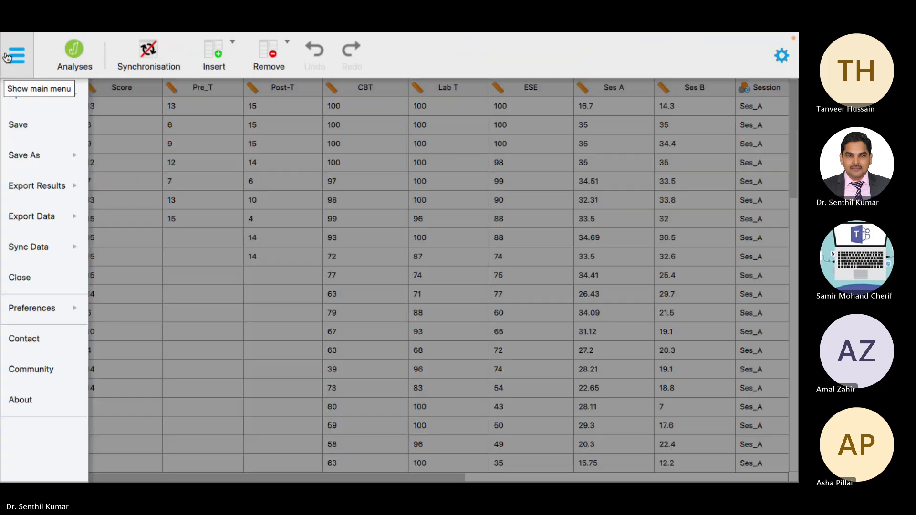
click(51, 98)
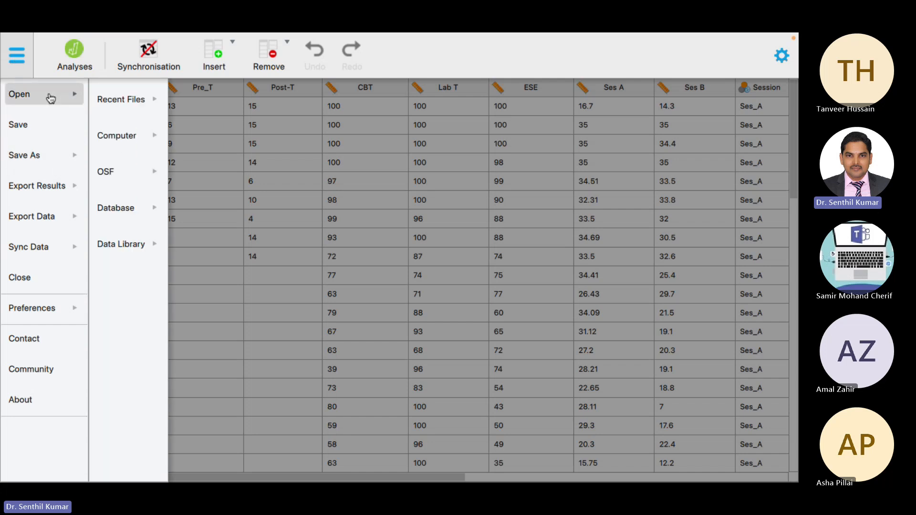
click(74, 63)
Step: Close the Data set 2 for T-Test file without saving its changes and create a new empty data set
click(17, 56)
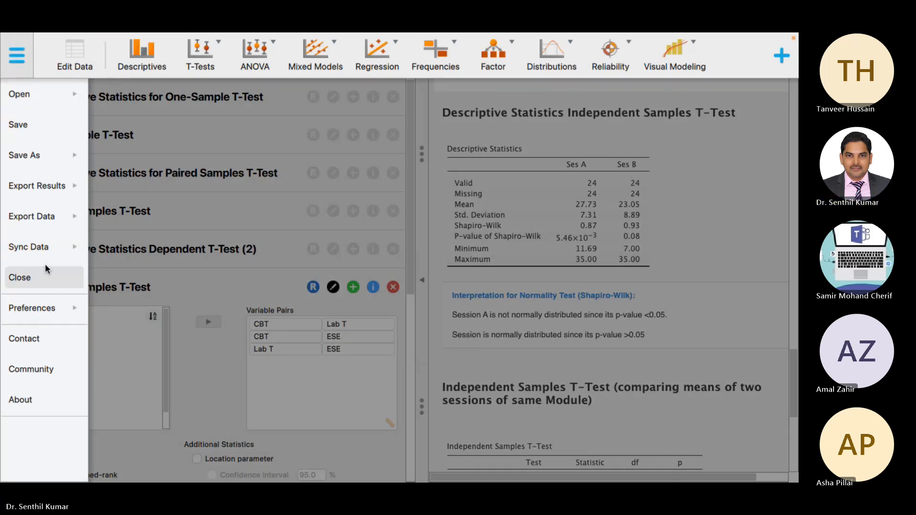
click(25, 53)
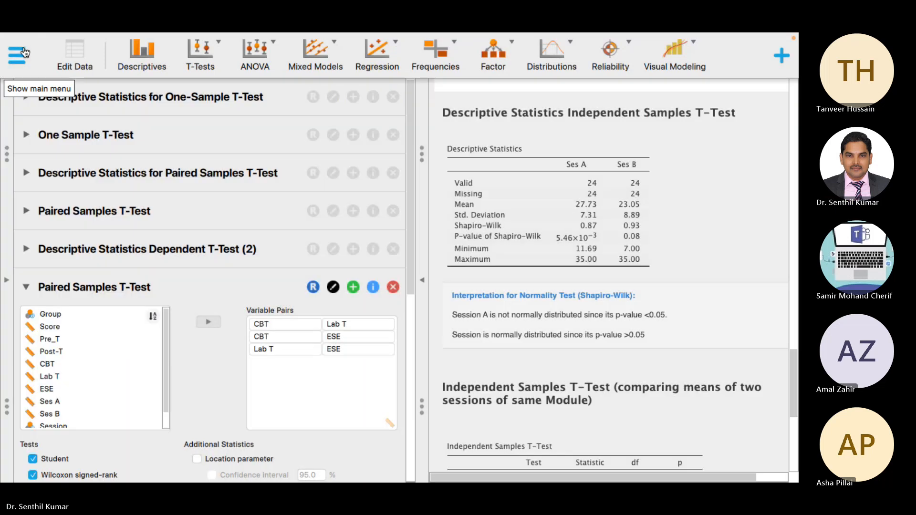
click(25, 53)
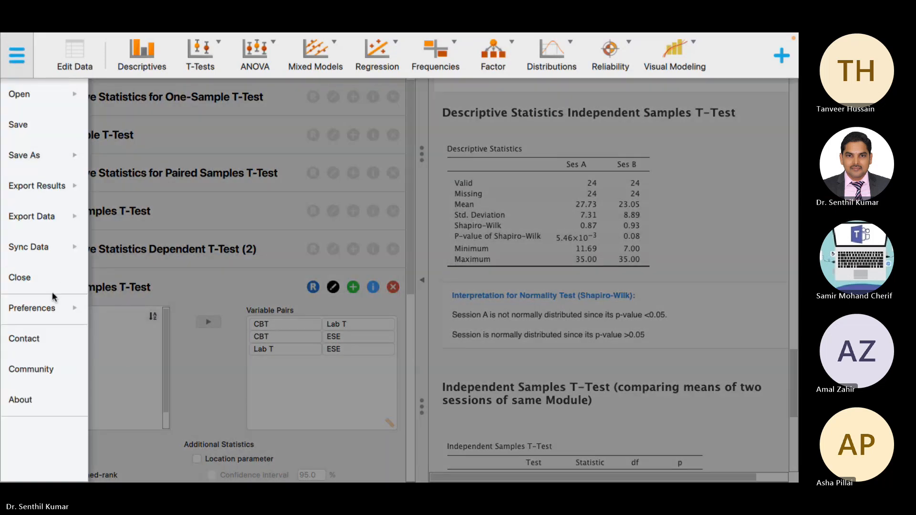
click(28, 282)
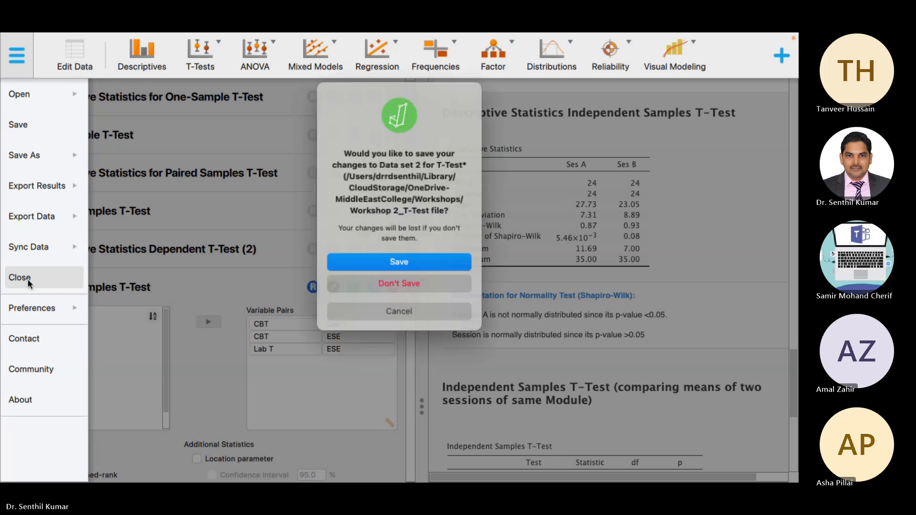
click(396, 284)
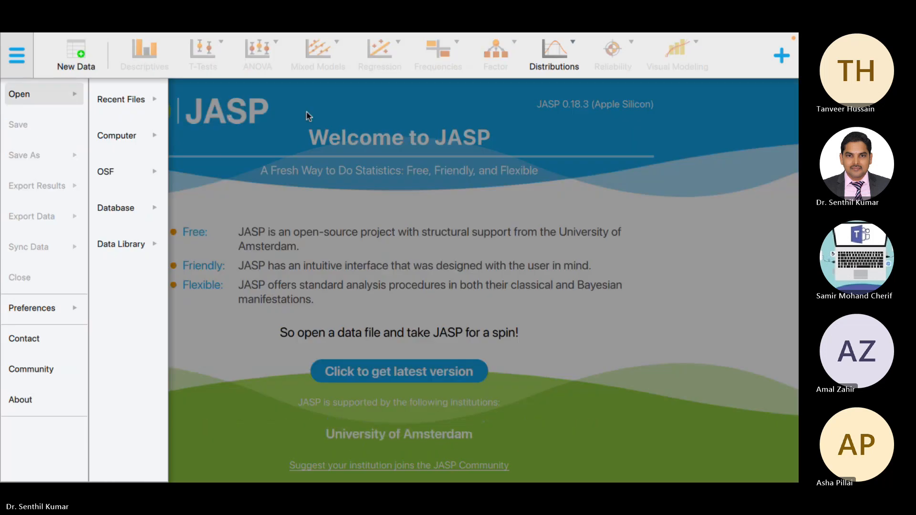
click(309, 116)
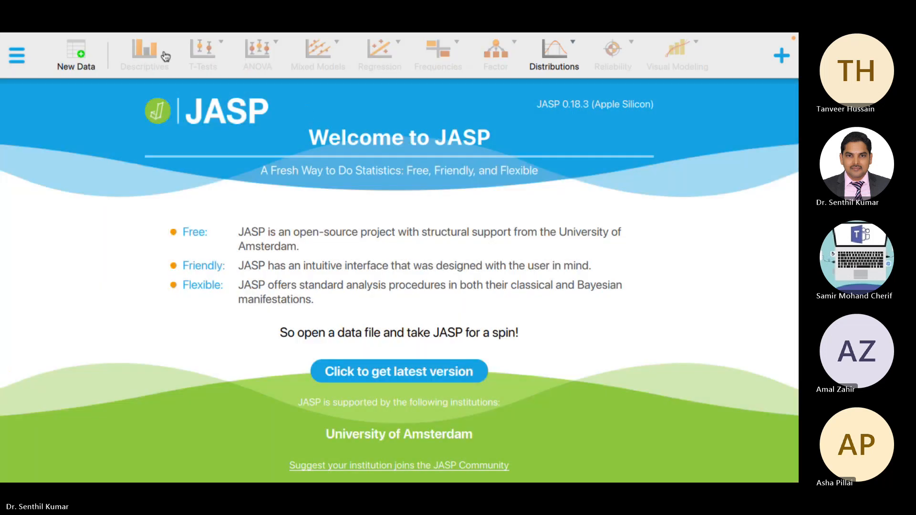
click(79, 52)
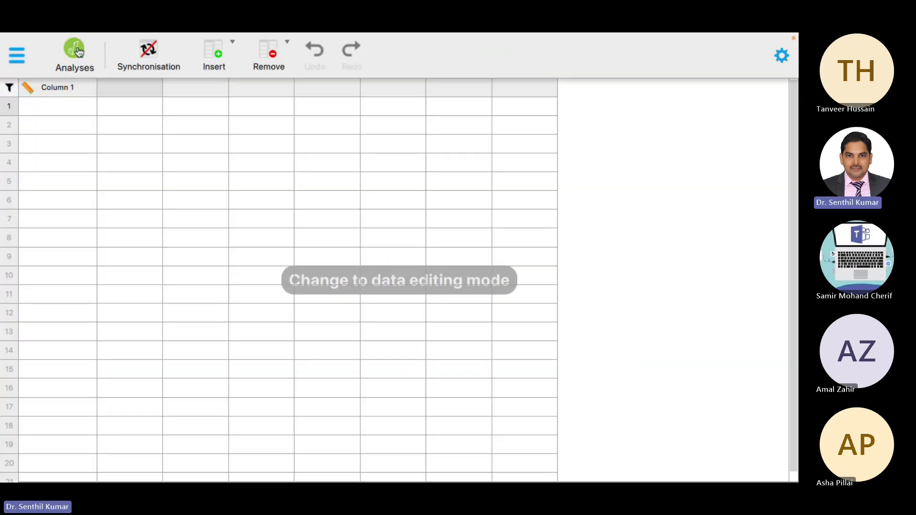
Step: Rename the first column of the empty data set as Score
double_click(69, 92)
click(125, 100)
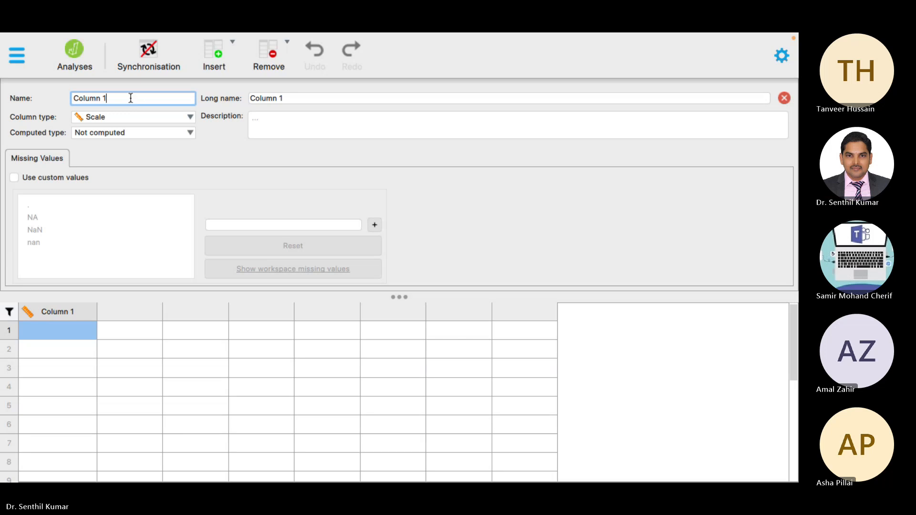
drag(112, 97, 46, 94)
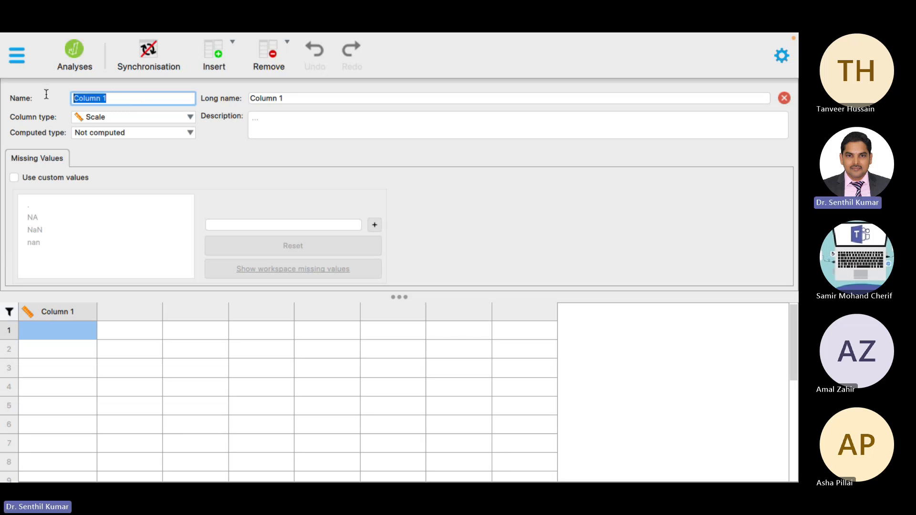
text(Score)
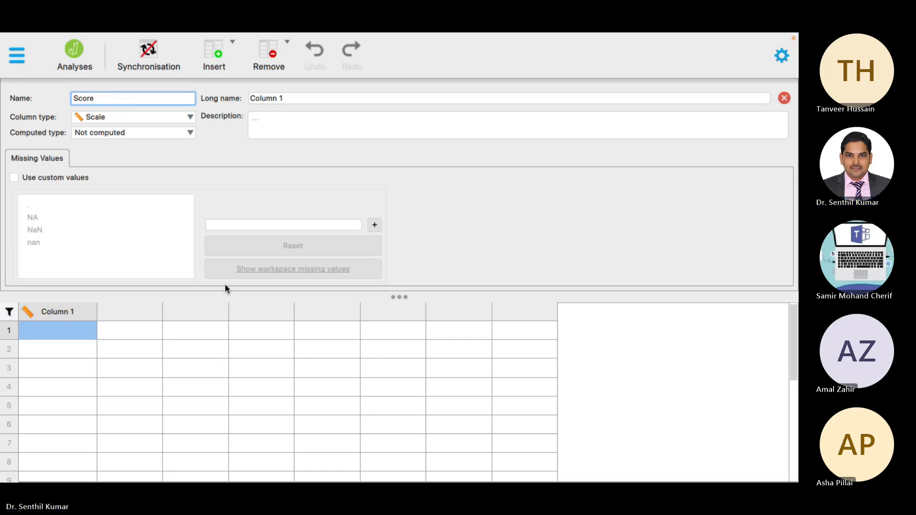
key(Return)
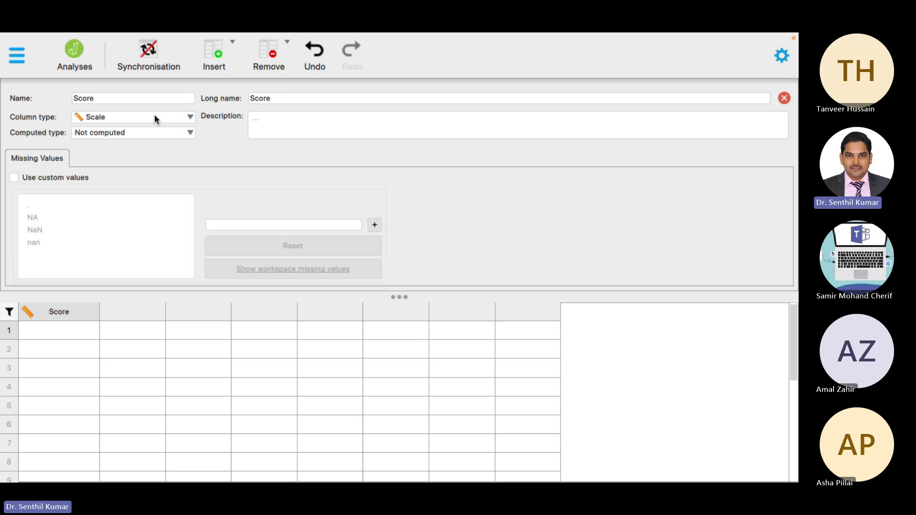
click(132, 317)
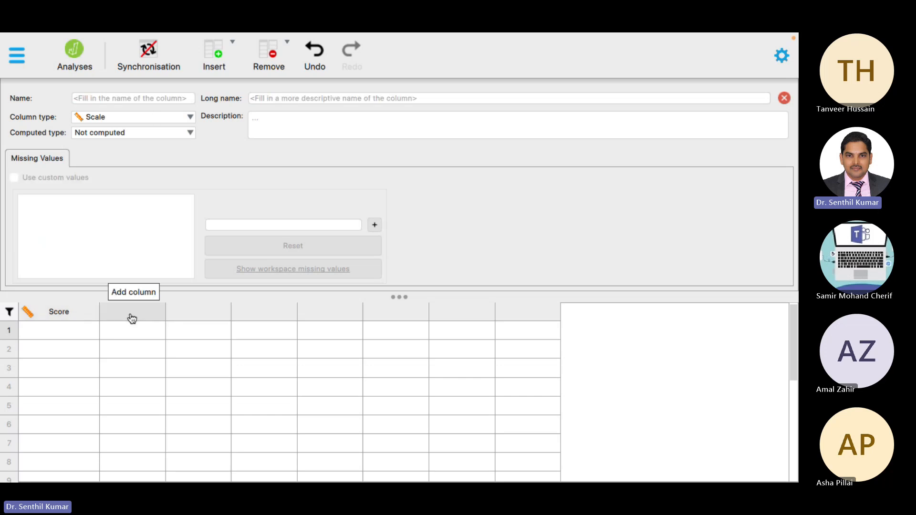
click(142, 98)
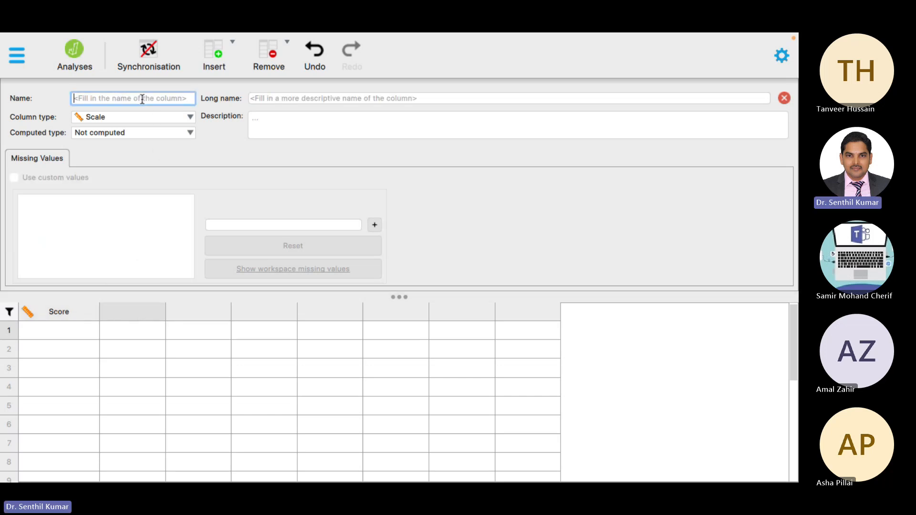
Step: Change the first column's type to Nominal and rename the column as Group
click(62, 324)
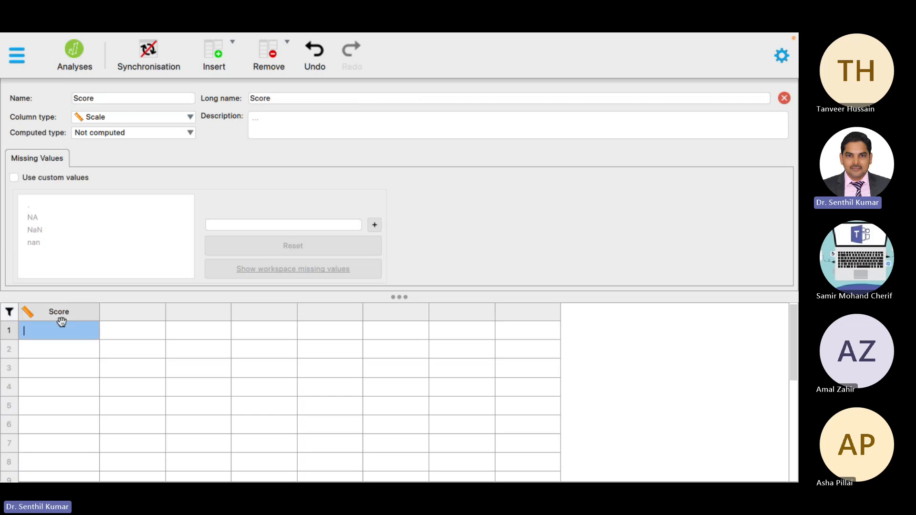
click(116, 122)
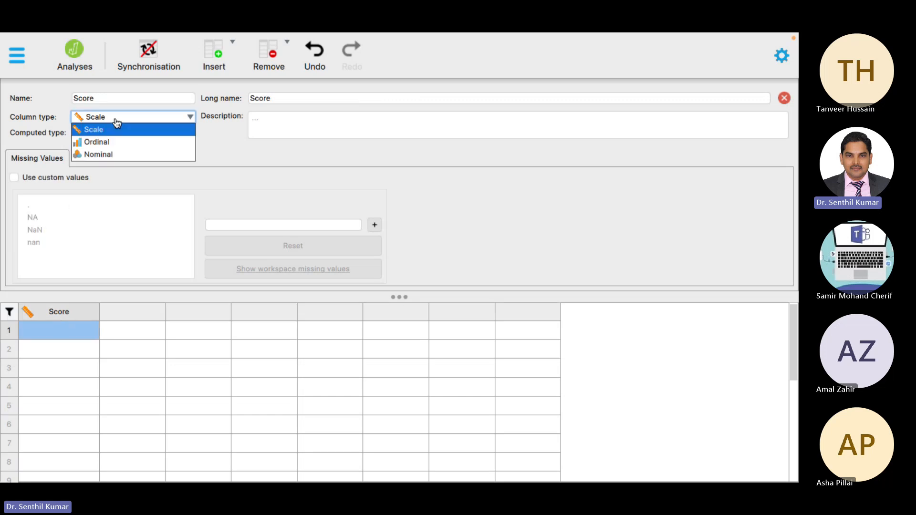
click(108, 153)
click(115, 97)
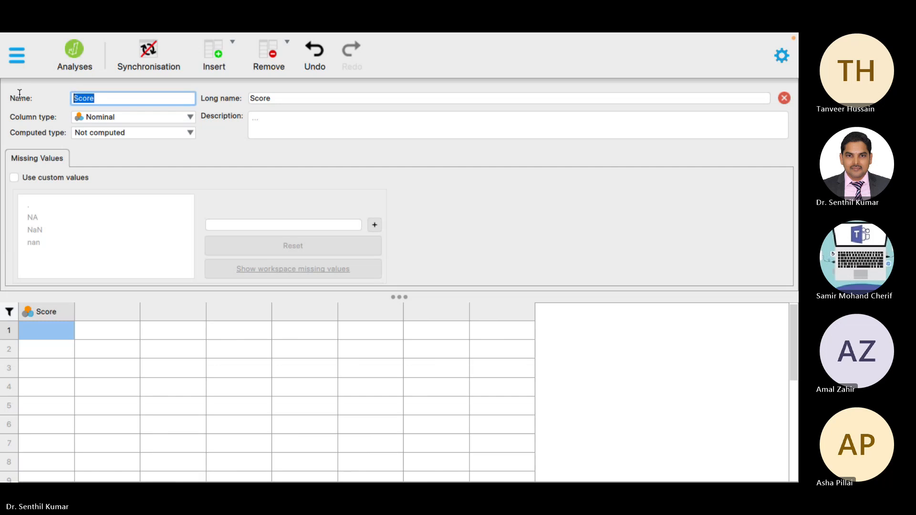
text(Group)
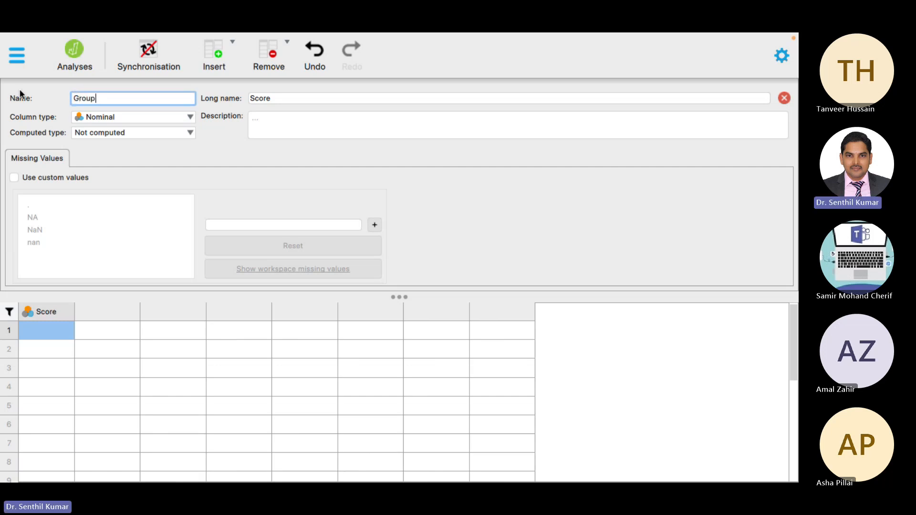
key(Tab)
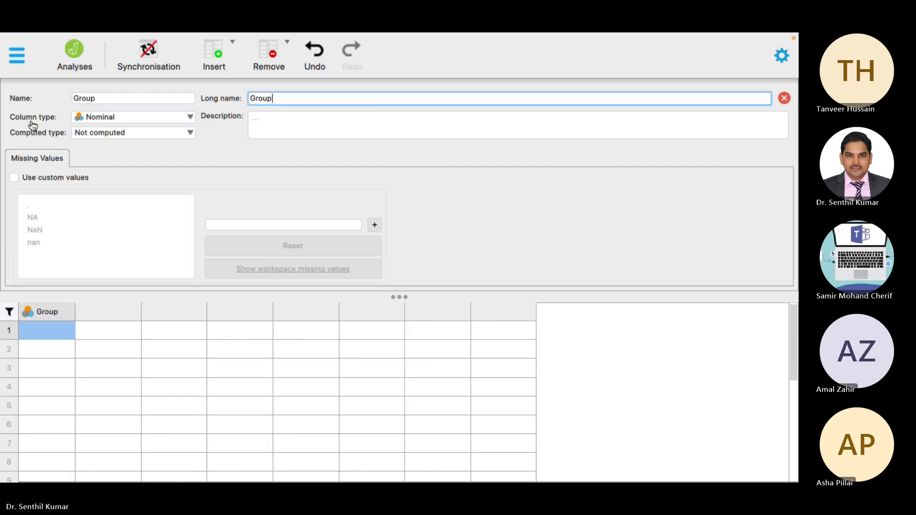
Step: Add a second column named Score beside Group and close the column properties
click(111, 314)
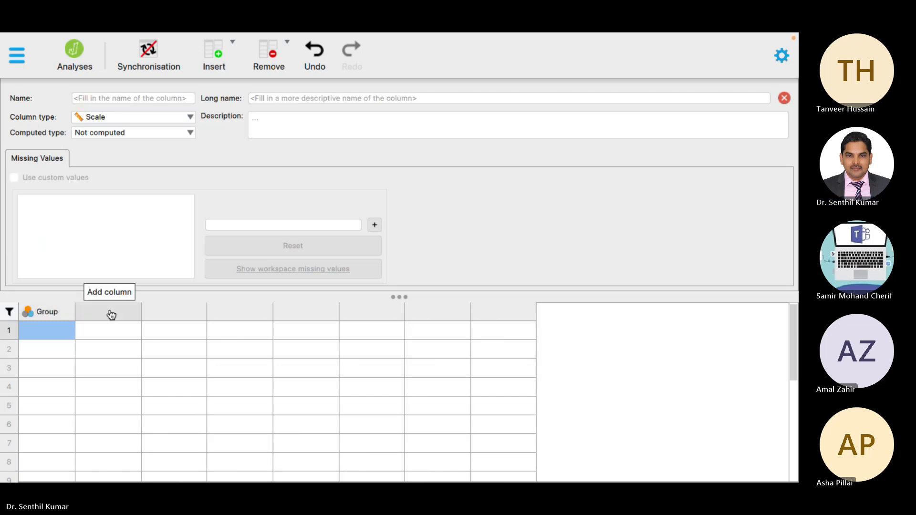
click(120, 103)
text(Score)
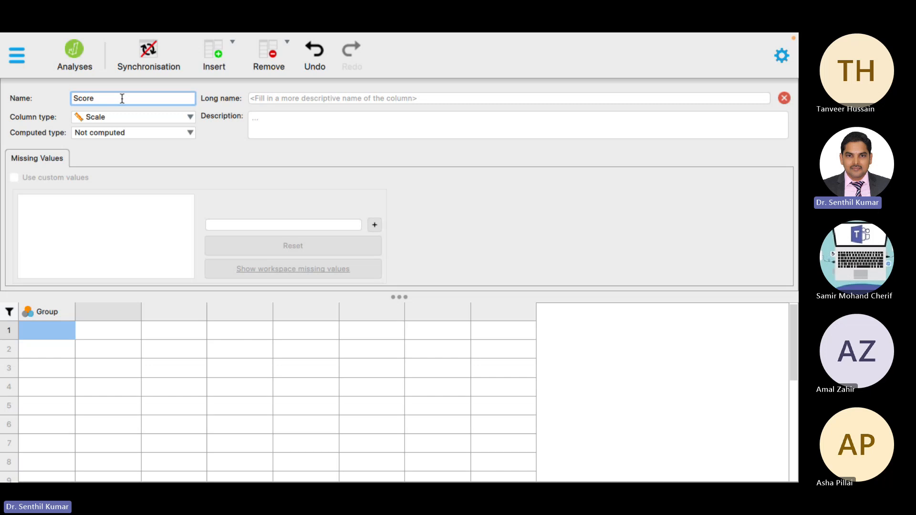
click(129, 136)
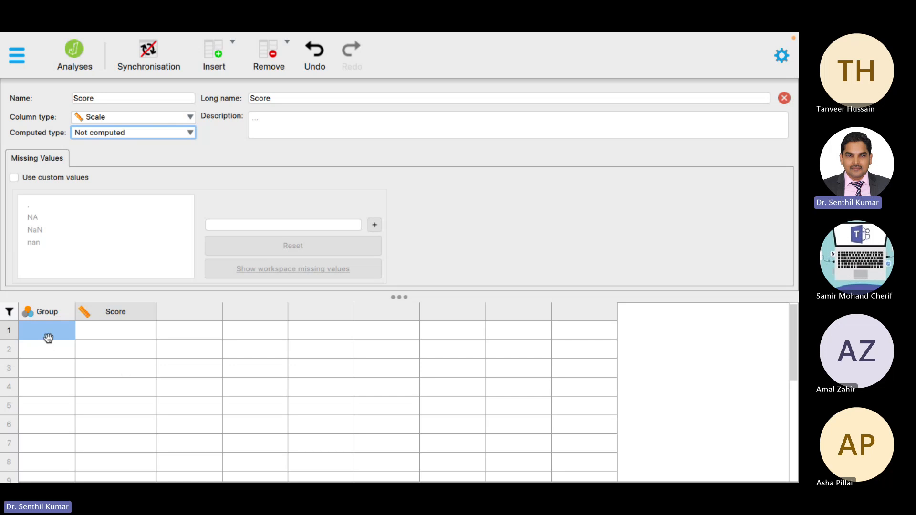
click(784, 98)
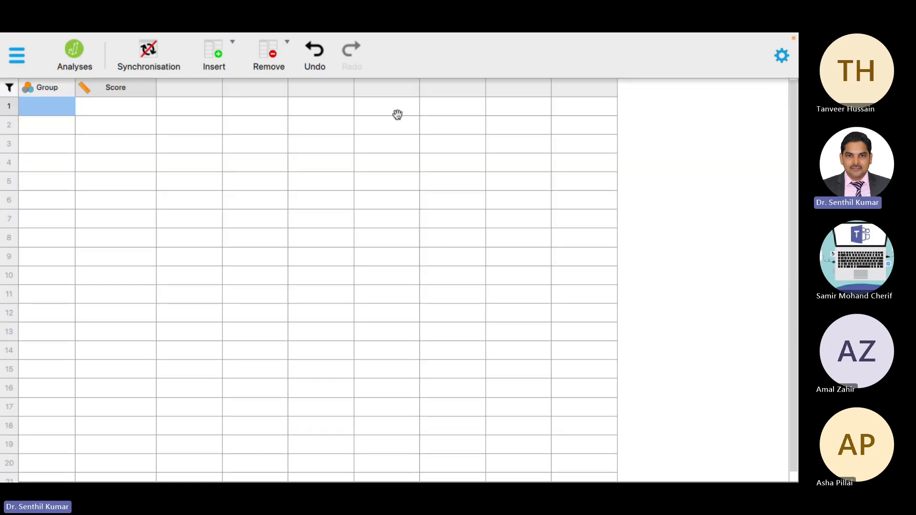
Step: Enter Pre-T in row 1 of the Group column
click(82, 216)
double_click(35, 105)
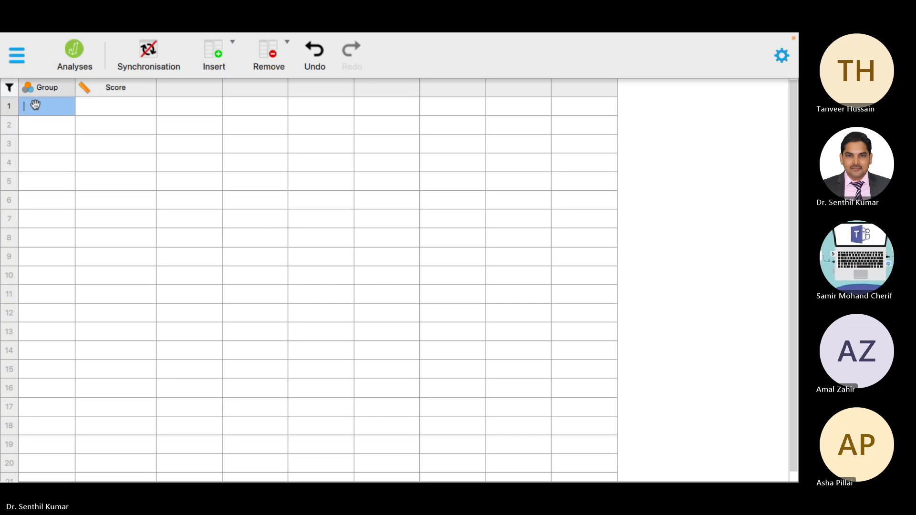
text(Pre-T)
key(Return)
double_click(58, 143)
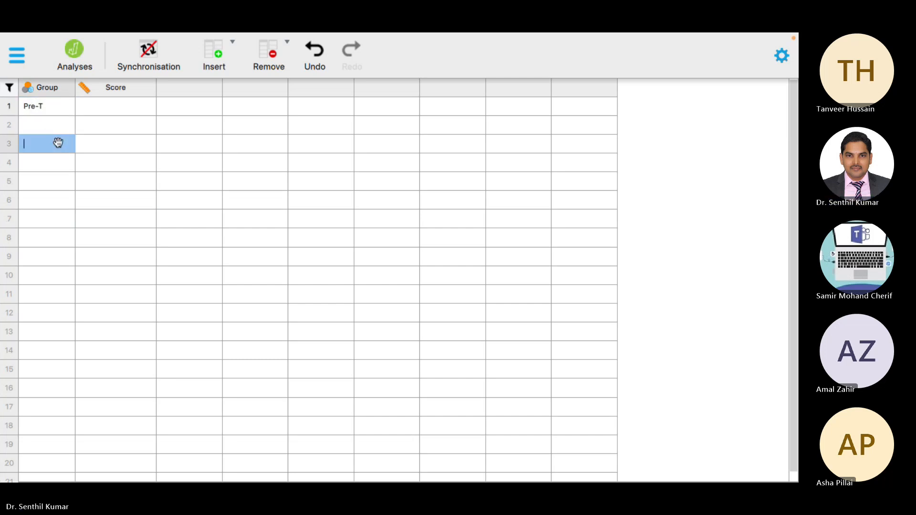
Step: Copy the Pre-T label from row 1 into row 2 of the Group column
double_click(54, 105)
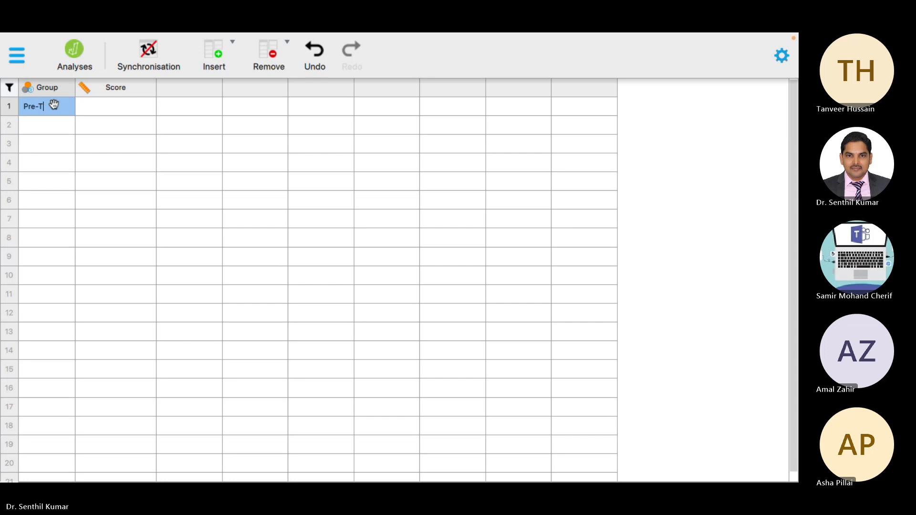
key(shift+Left)
key(shift+Left)
key(shift+Left)
key(shift+Left)
key(shift+Left)
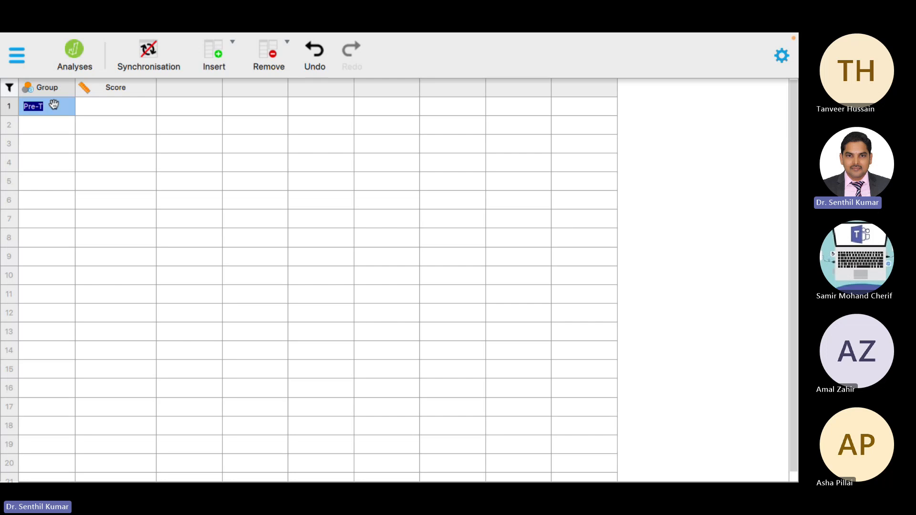
click(52, 129)
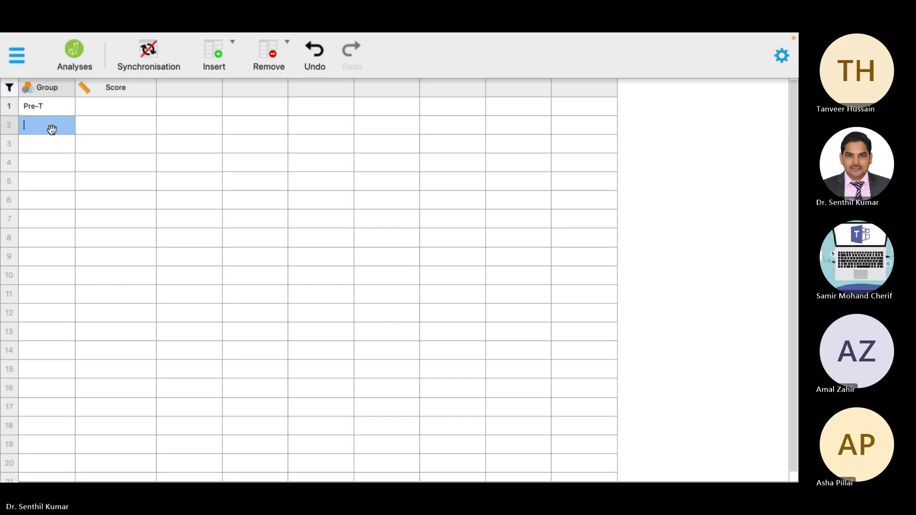
text(Pre-T)
Step: Fill rows 3 and 4 of the Group column with Pre-T and row 5 with Pre-t
click(51, 146)
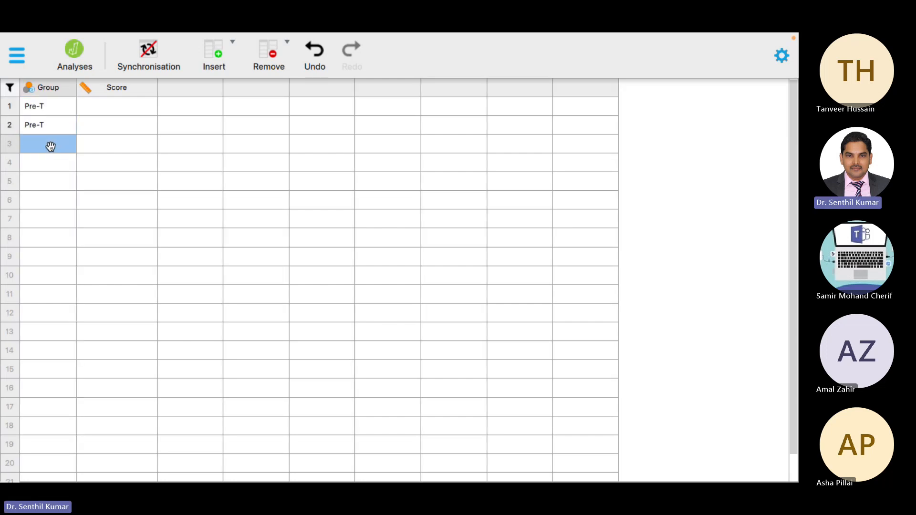
text(Pre-T)
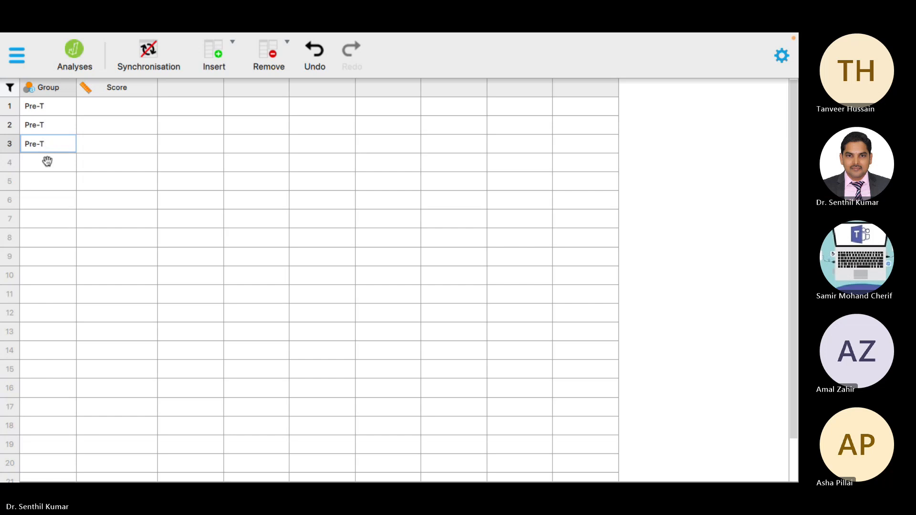
click(47, 162)
text(Pre-T)
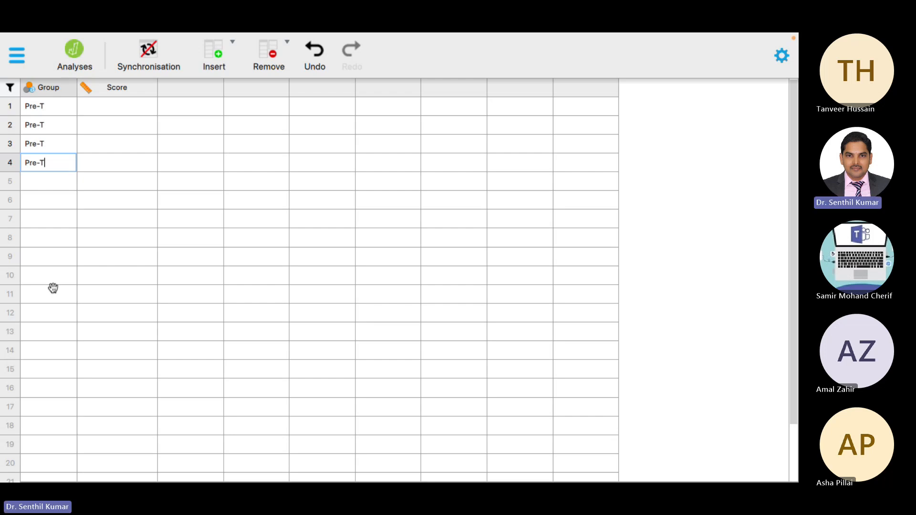
click(64, 179)
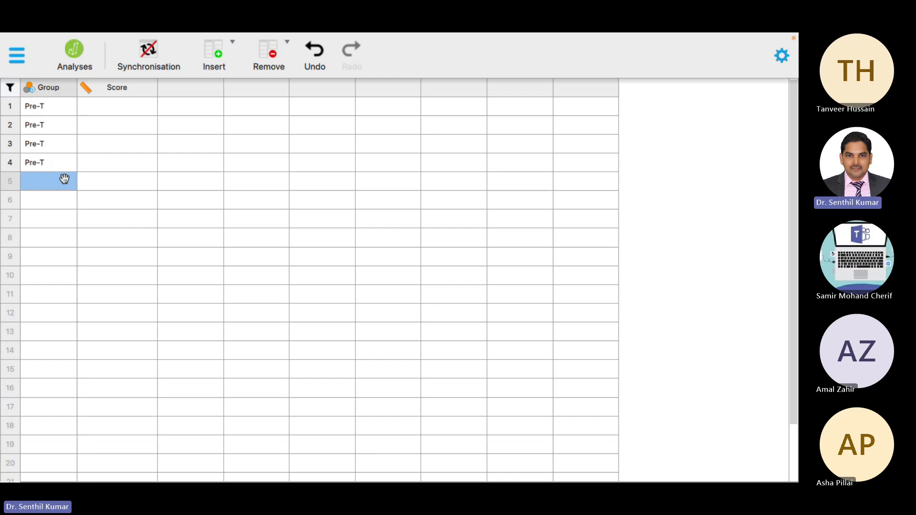
text(Pre-t)
key(Return)
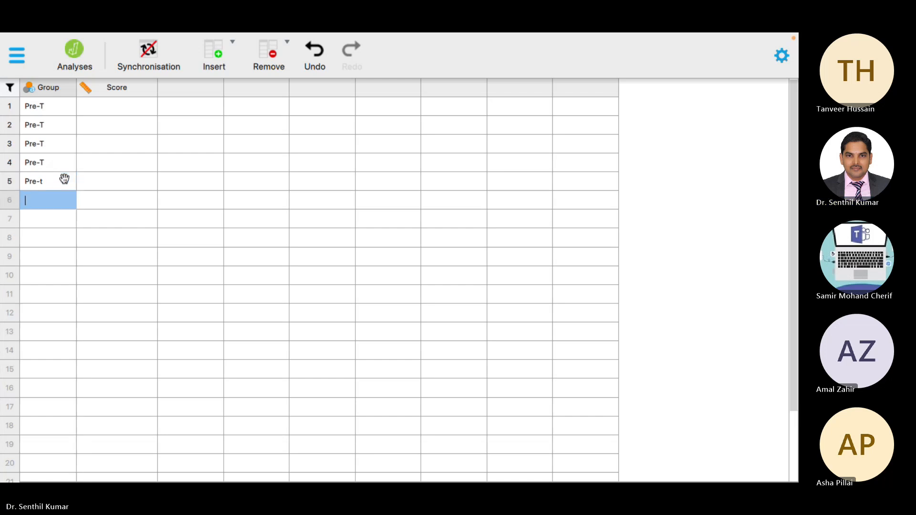
Step: Enter Post-T in rows 6 and 7 of the Group column
text(Post-T)
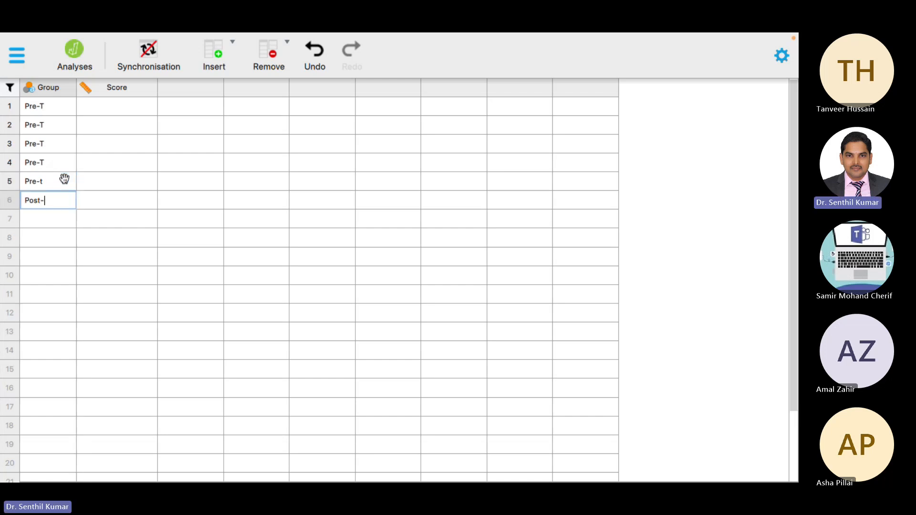
key(Return)
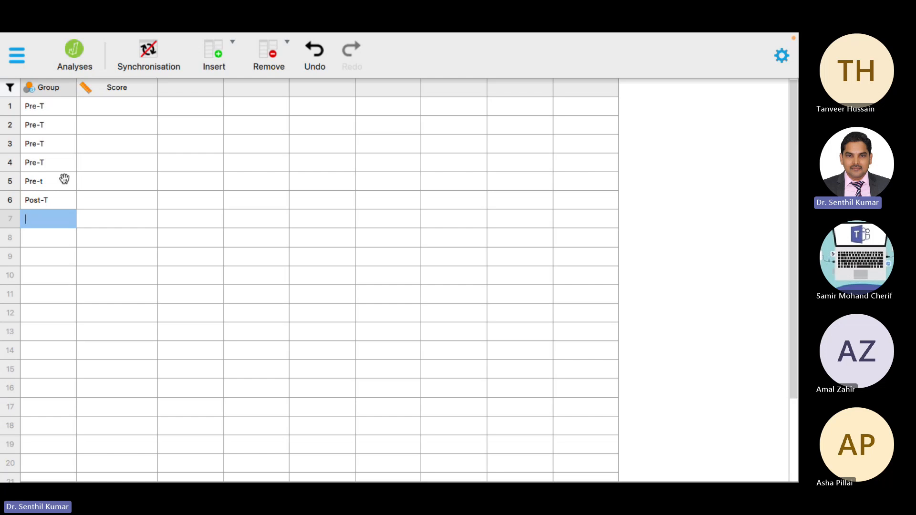
text(Post0)
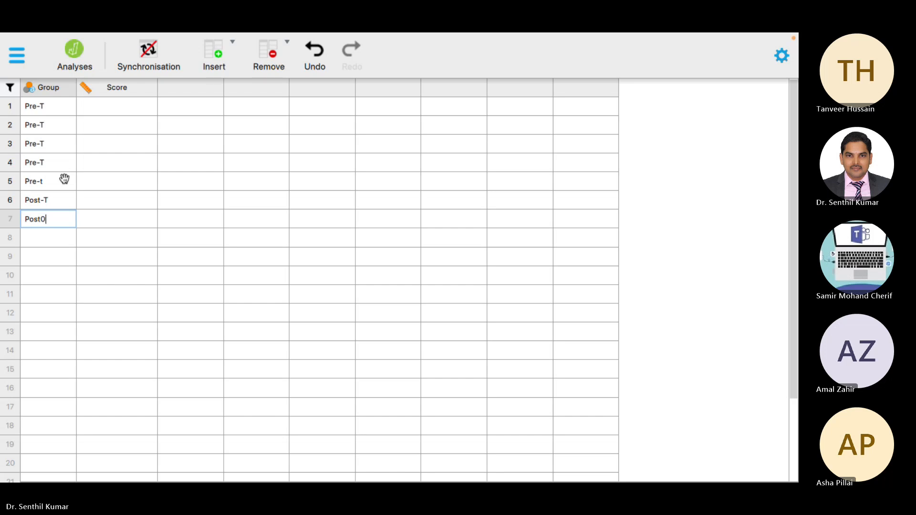
key(BackSpace)
text(-T)
key(Return)
Step: Enter Pos-t in row 8 of the Group column and Post-T in rows 9 and 10
text(Pos-t)
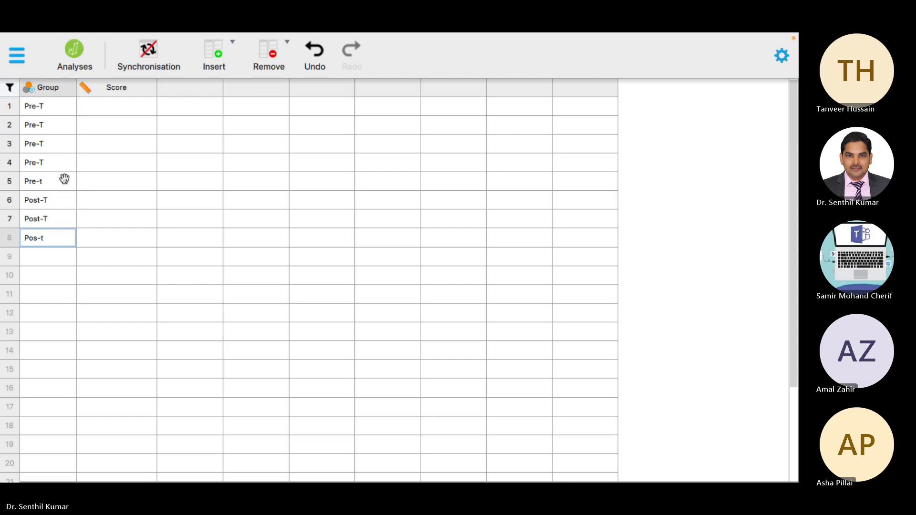
key(Return)
text(Post-T)
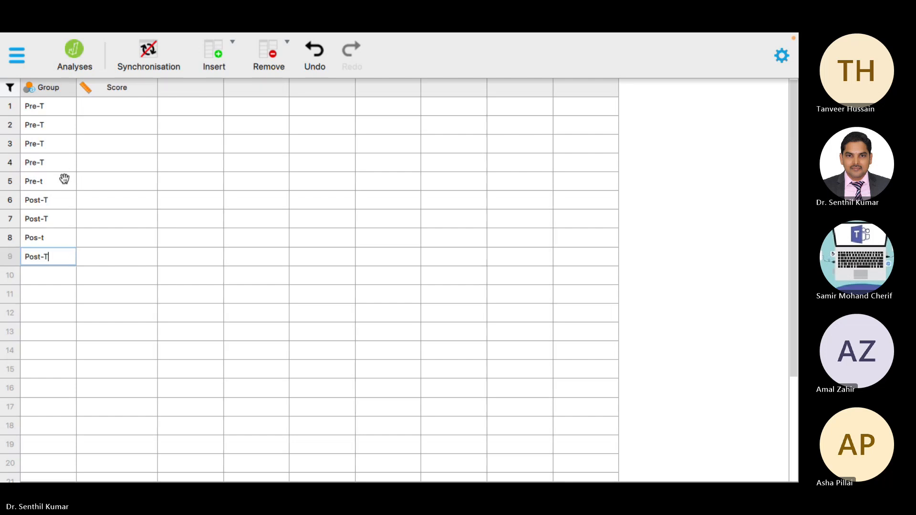
key(Return)
text(Post=)
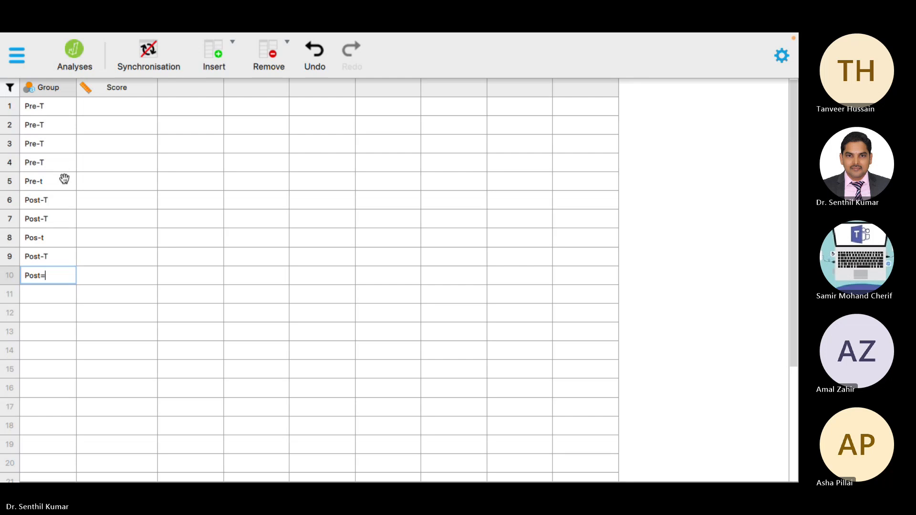
key(BackSpace)
text(-T)
key(Return)
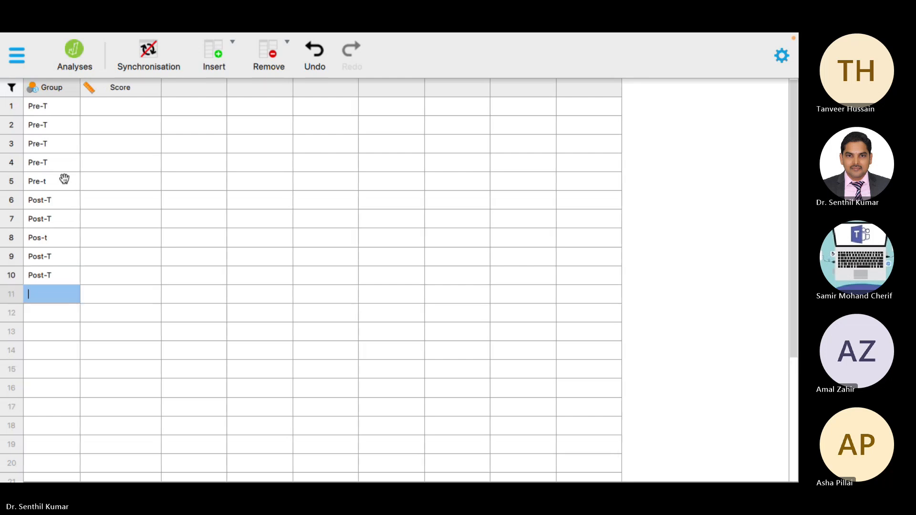
Step: Enter the scores 10, 11, 12, 13 and 14 in rows 1 to 5 of the Score column
click(118, 109)
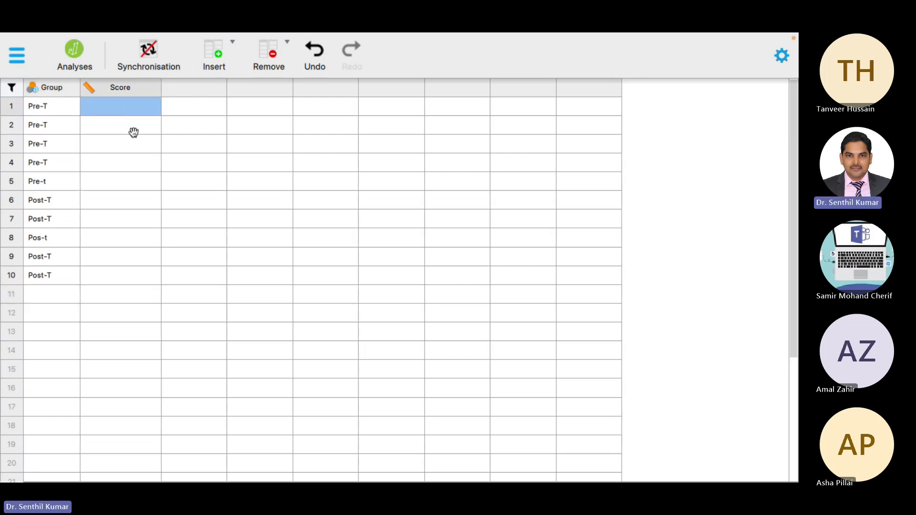
scroll(134, 132, down, 5)
scroll(134, 132, up, 5)
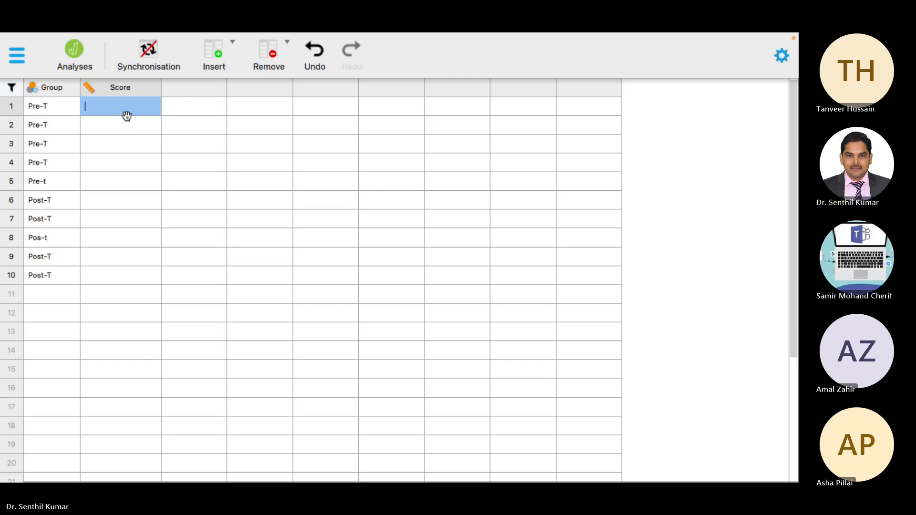
text(10)
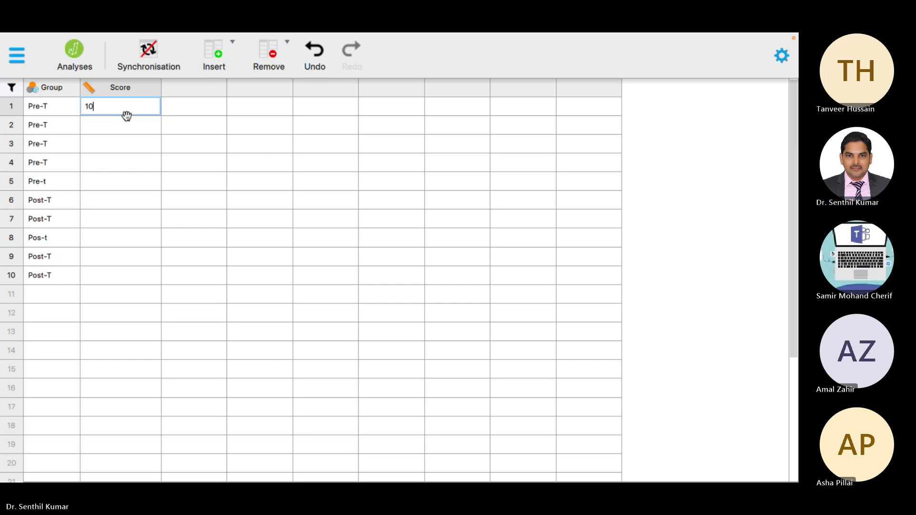
key(Return)
text(11)
key(Return)
text(12)
key(Return)
text(13)
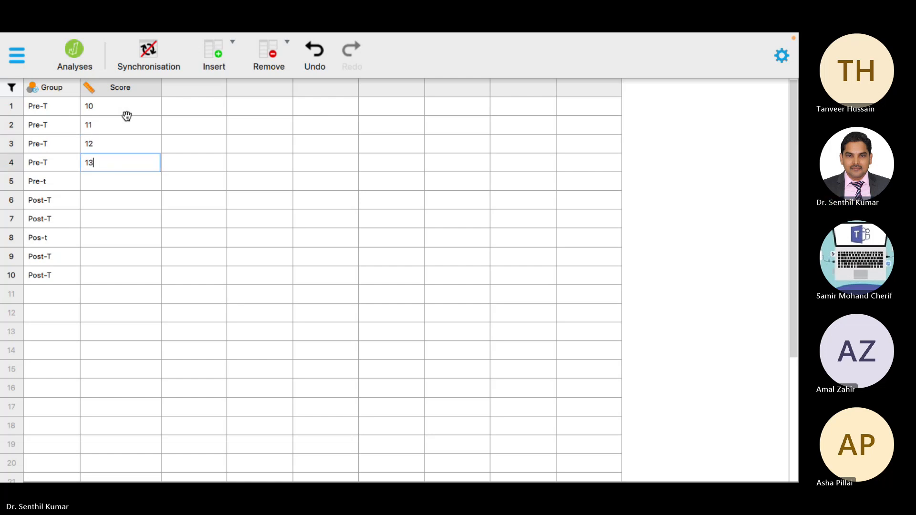
key(Return)
text(14)
key(Return)
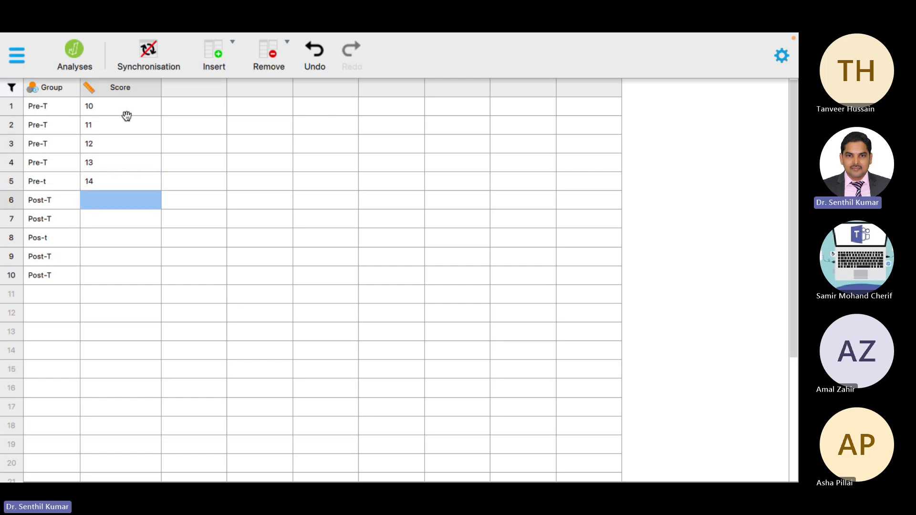
Step: Enter the scores 15, 16, 13, 20 and 11 in rows 6 to 10 of the Score column
text(1)
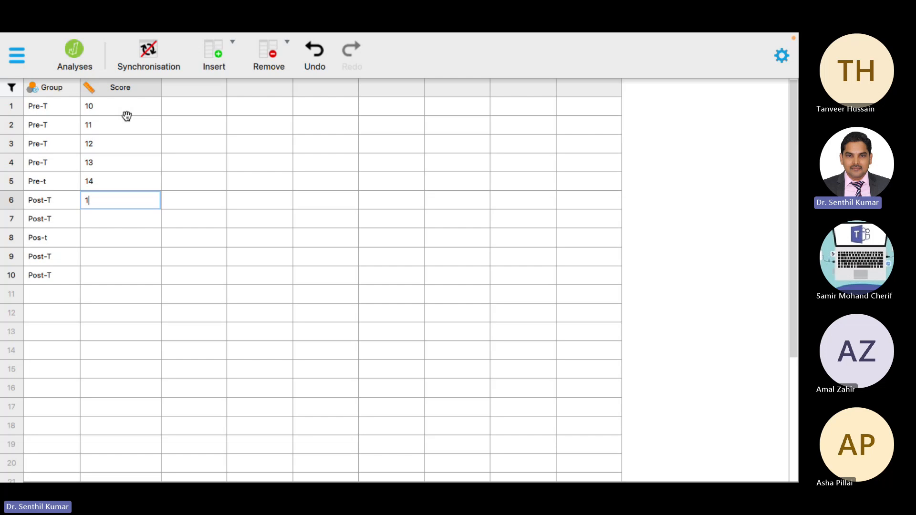
text(5)
key(Return)
text(16)
key(Return)
text(1)
text(3)
key(Return)
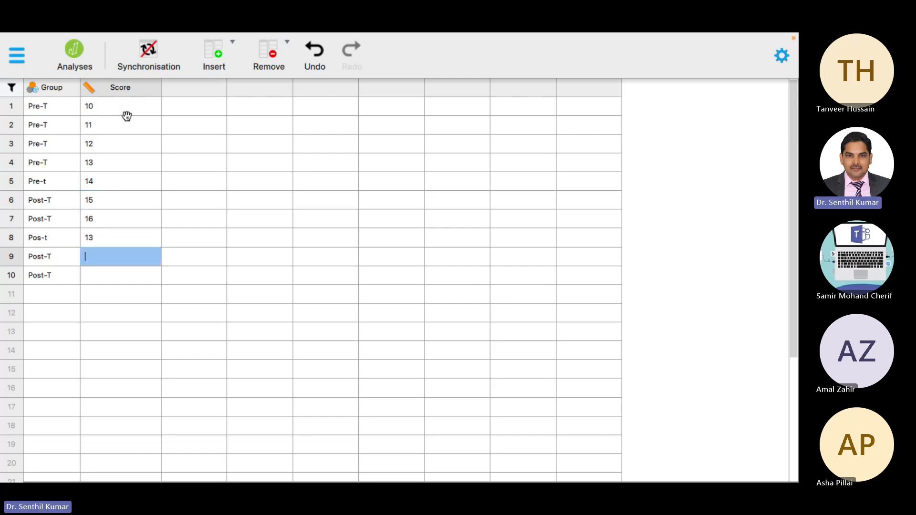
text(20)
key(Return)
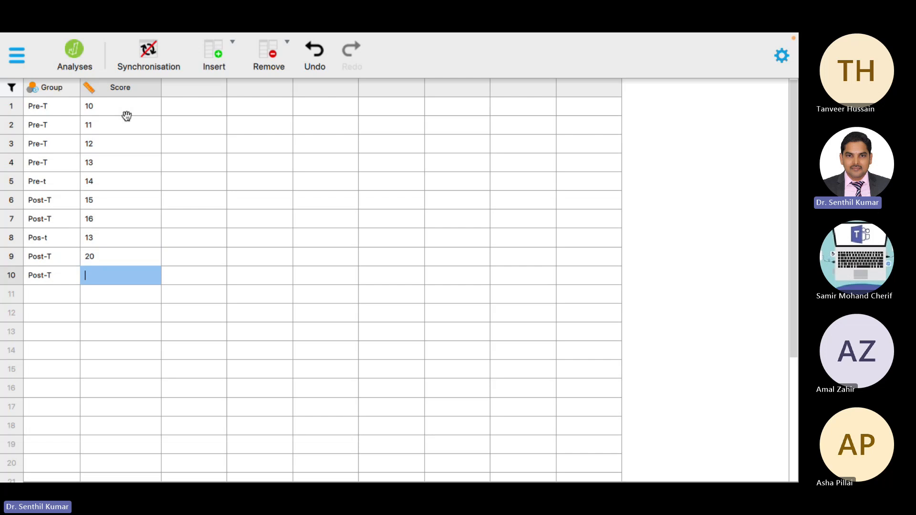
text(1)
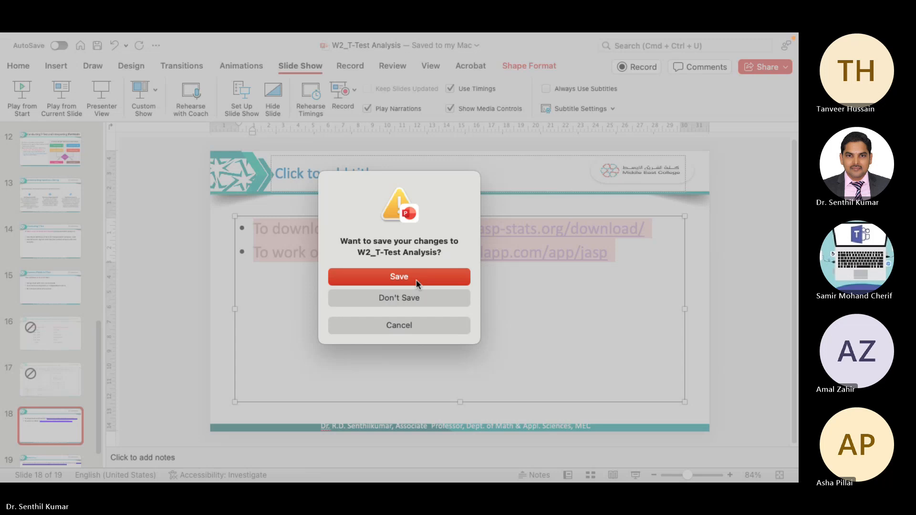
Step: Close the W2_T-Test Analysis presentation without saving its changes and switch back to the data set in JASP
click(422, 298)
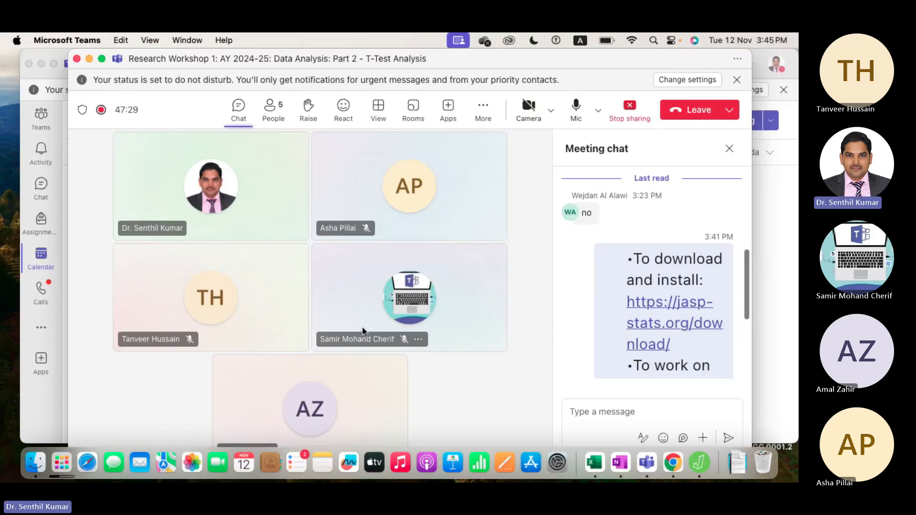
key(ctrl+Up)
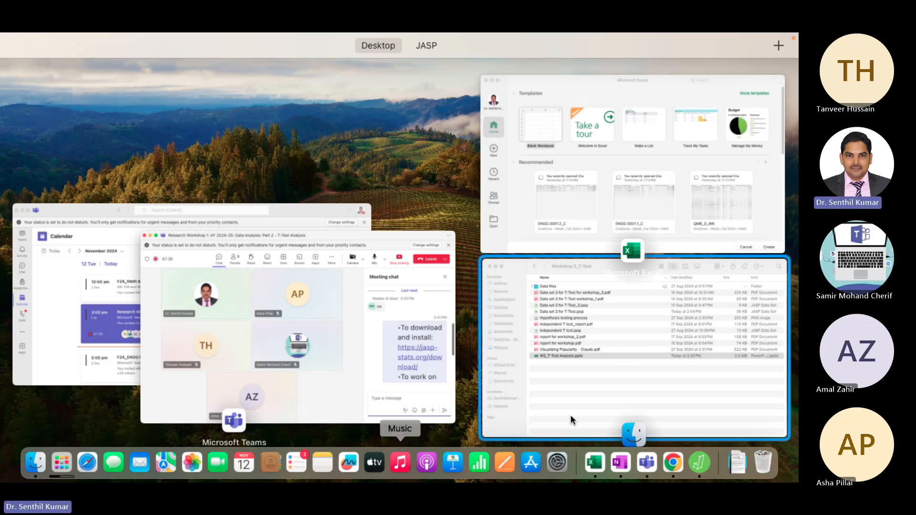
click(701, 466)
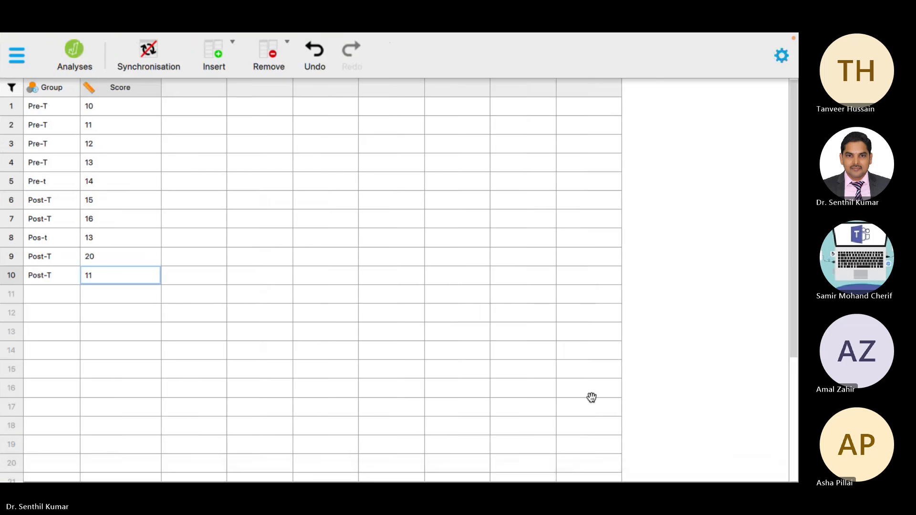
double_click(236, 311)
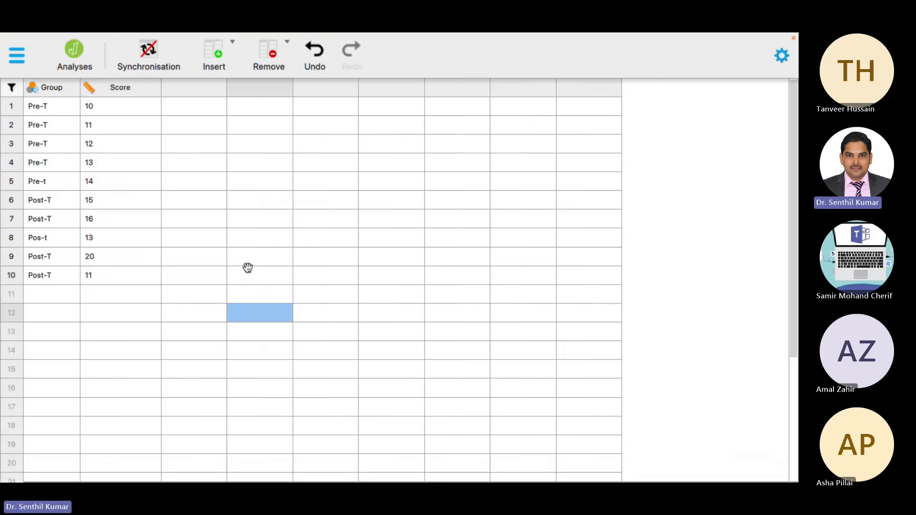
scroll(162, 145, down, 5)
scroll(157, 153, up, 5)
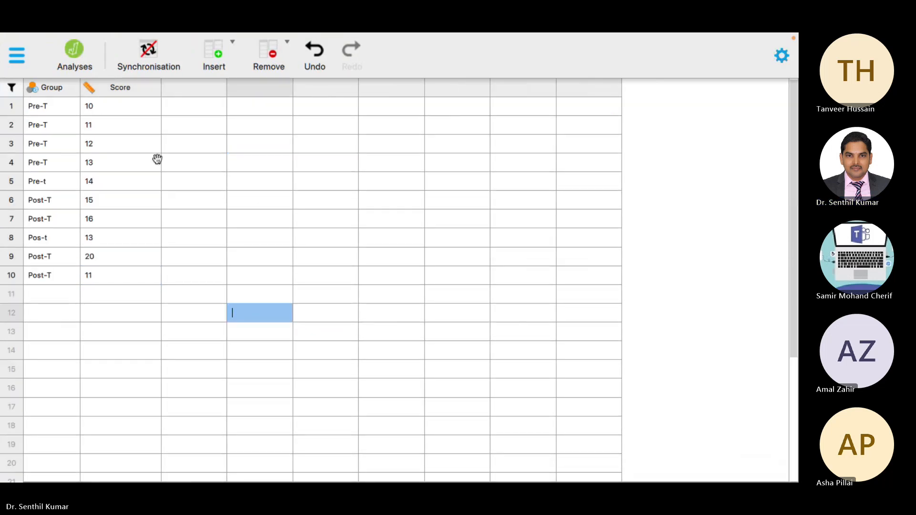
Step: Start a Descriptive Statistics analysis on the new data with Score as the analysed variable
click(78, 52)
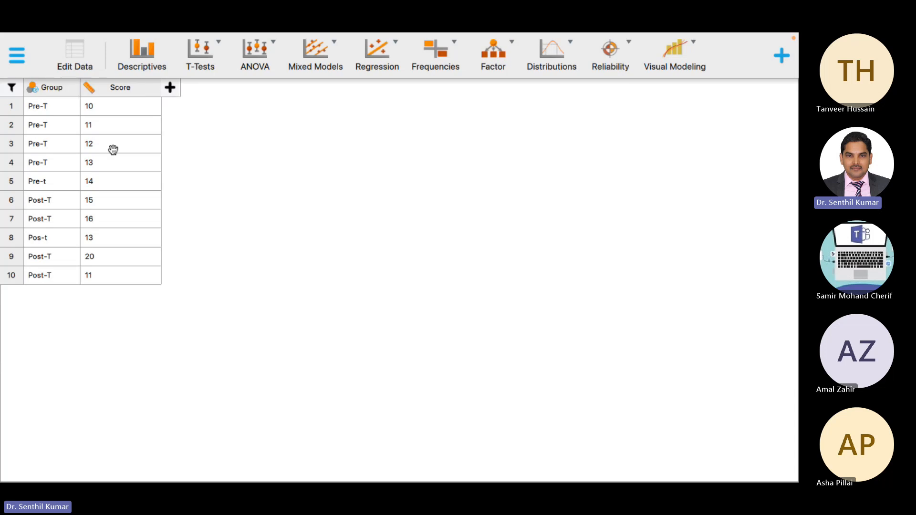
click(141, 52)
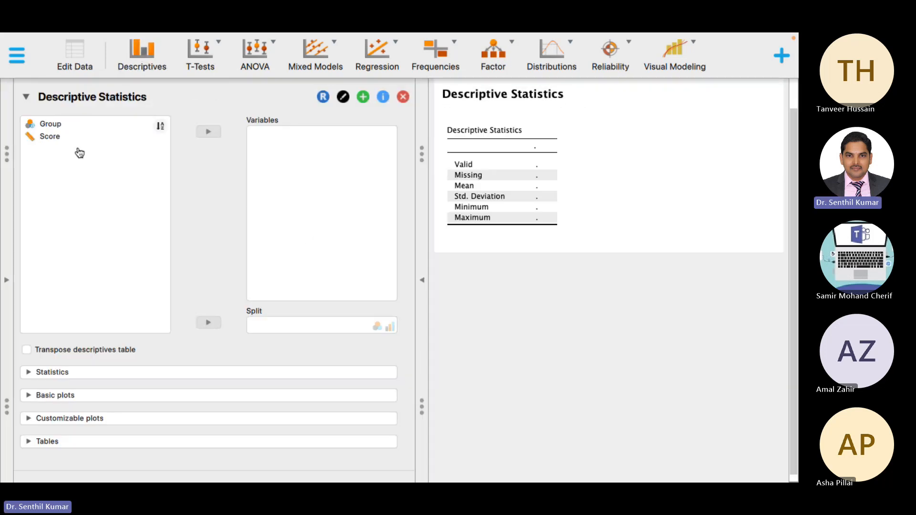
click(54, 139)
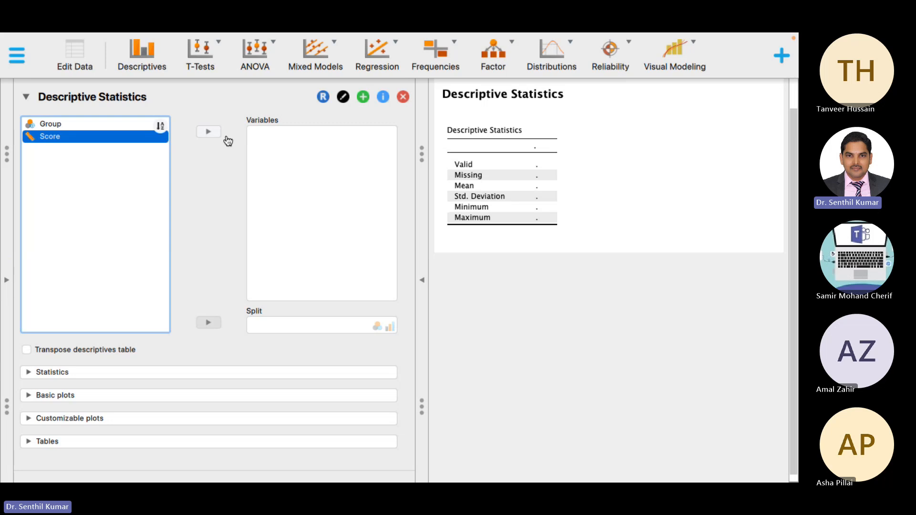
click(211, 135)
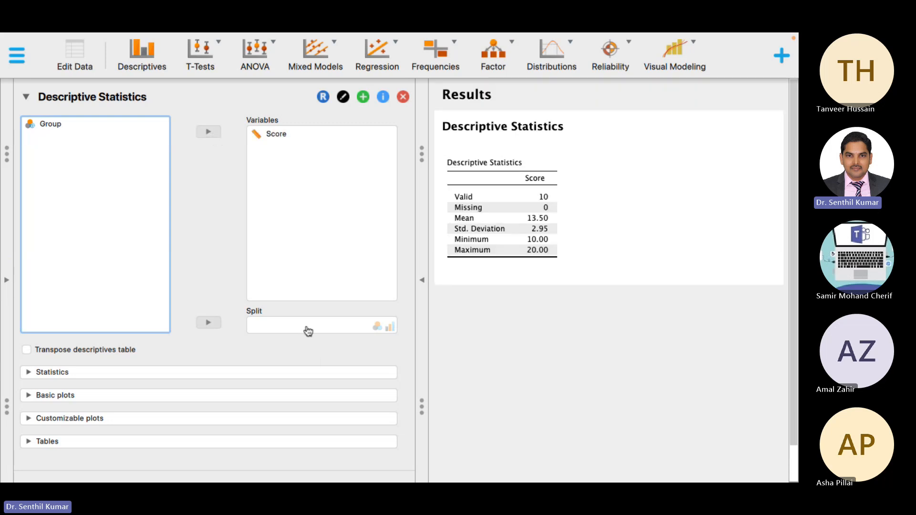
Step: Split the descriptive statistics of Score by the Group variable
click(115, 220)
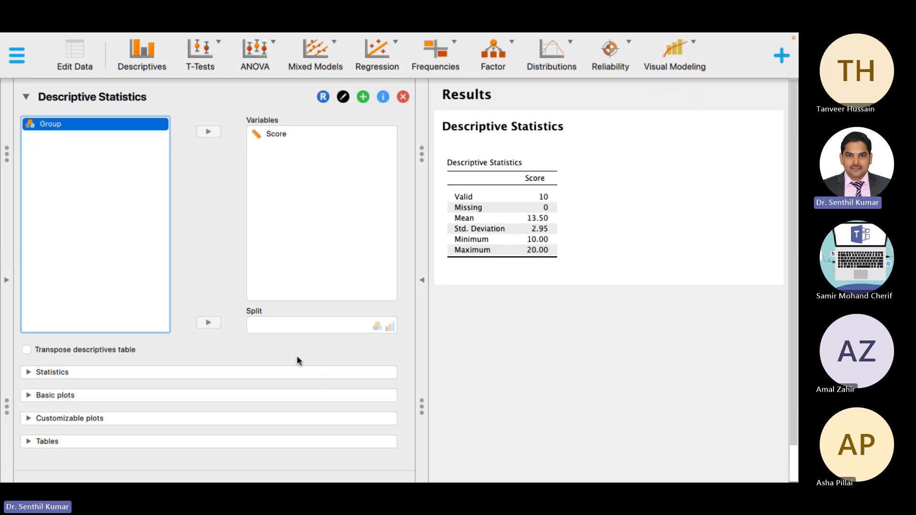
click(211, 324)
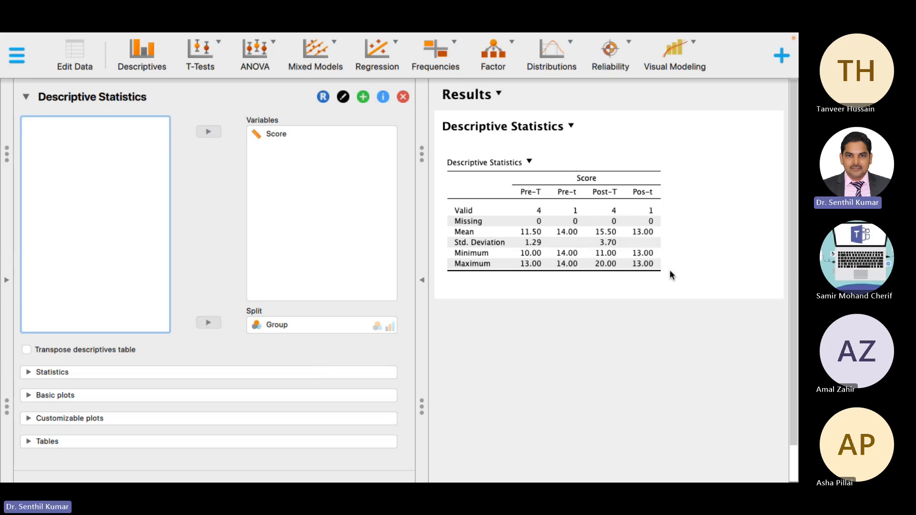
click(765, 274)
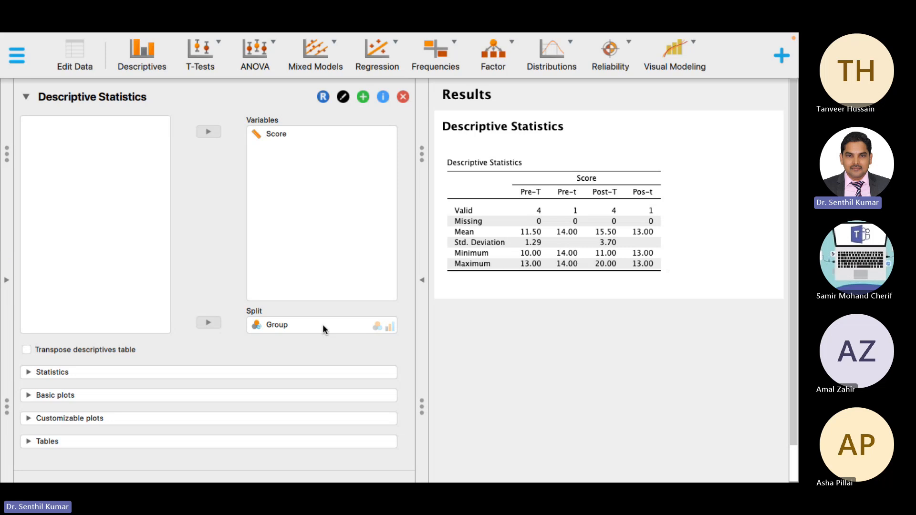
Step: Take Group out of the split and assign it as the split variable again
drag(323, 326, 258, 324)
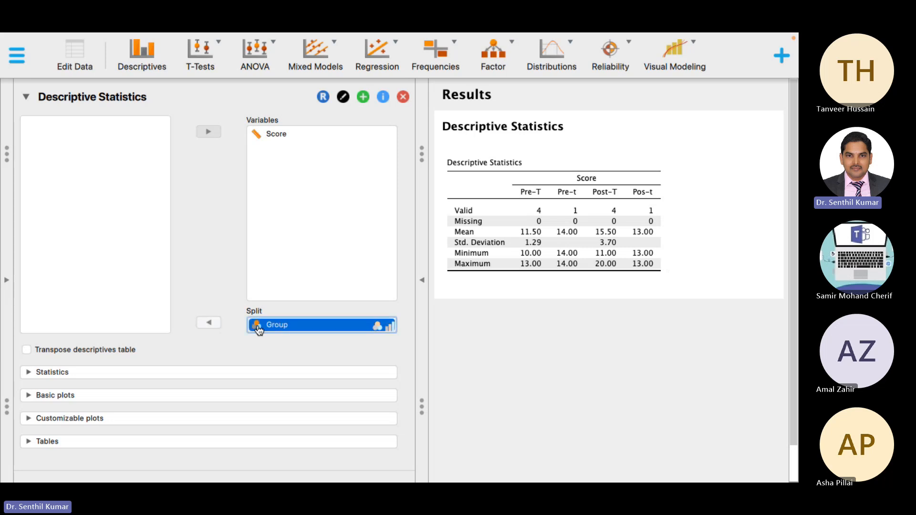
click(209, 324)
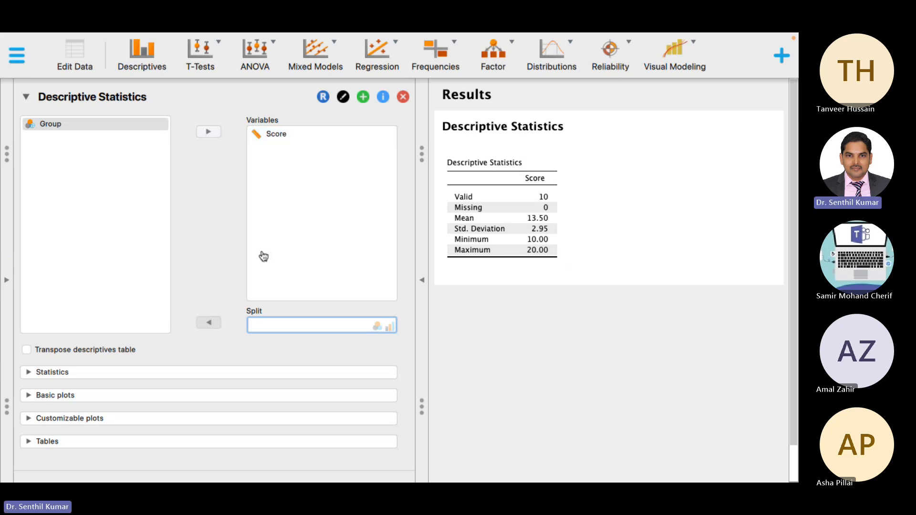
click(57, 127)
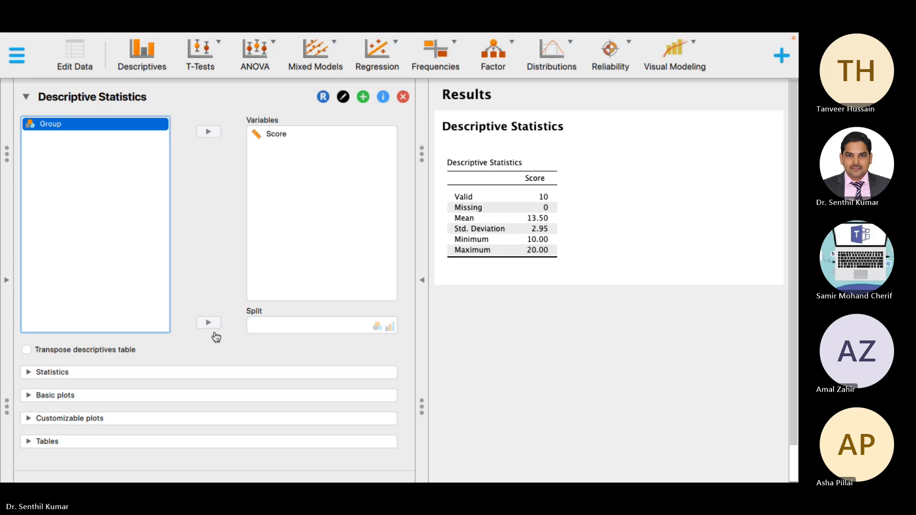
click(209, 323)
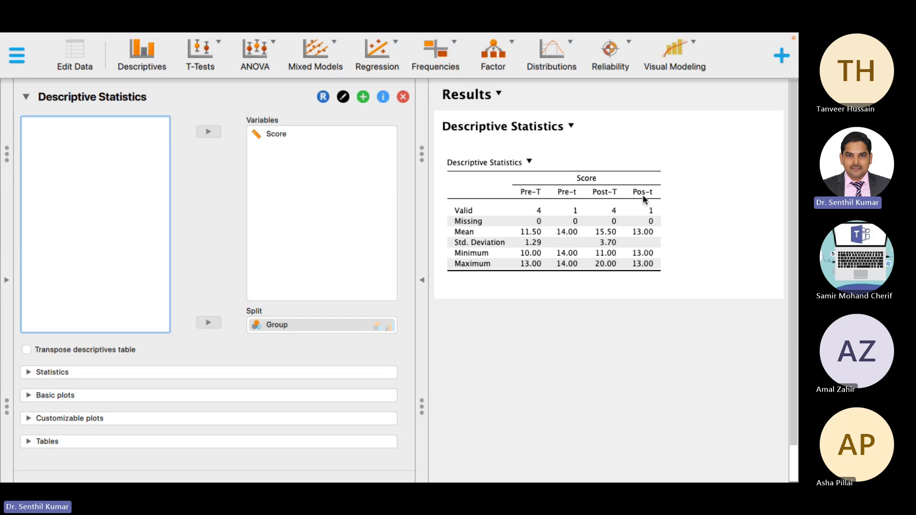
Step: Correct the Group labels in the data, setting row 5 to Pre-T and row 8 to Post-T
click(77, 56)
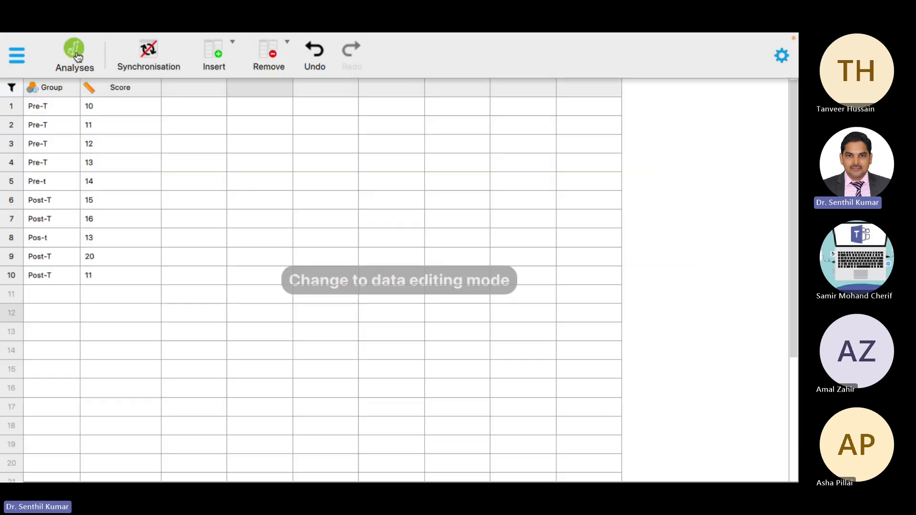
double_click(59, 186)
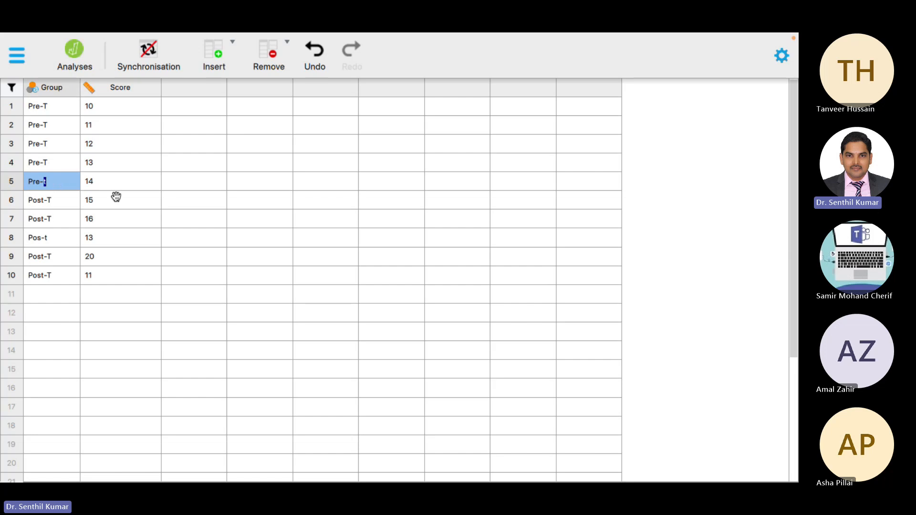
text(T)
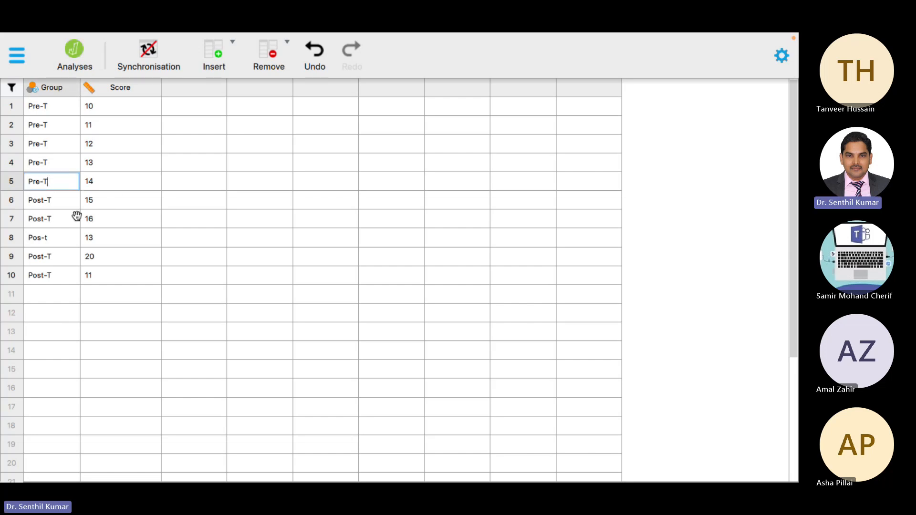
double_click(63, 238)
text(T)
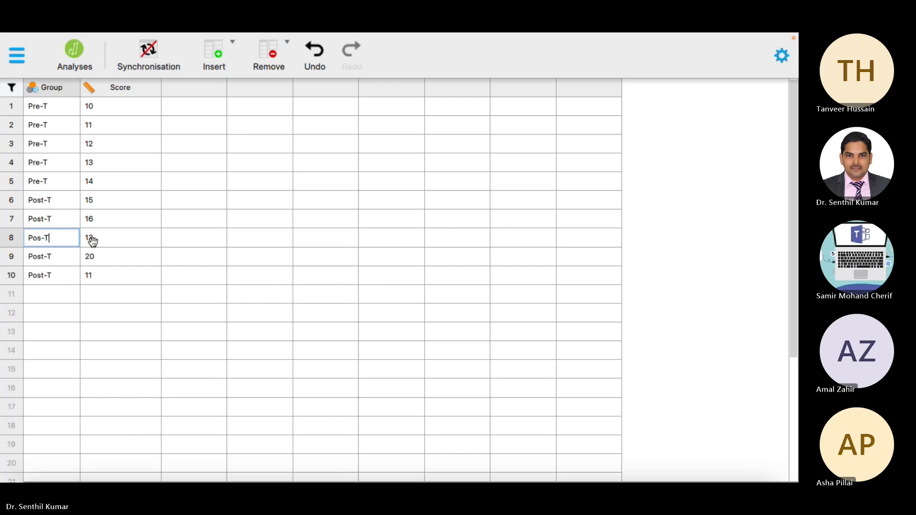
key(Left)
key(Left)
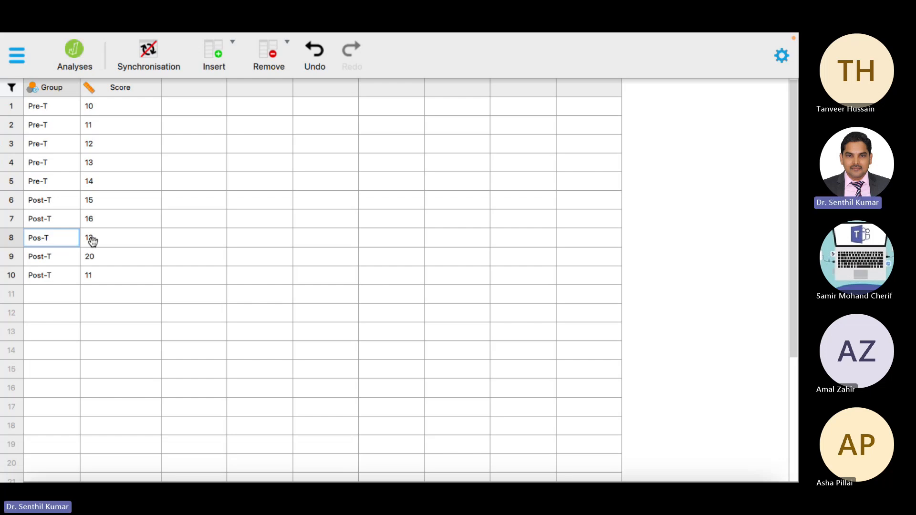
text(t)
click(125, 311)
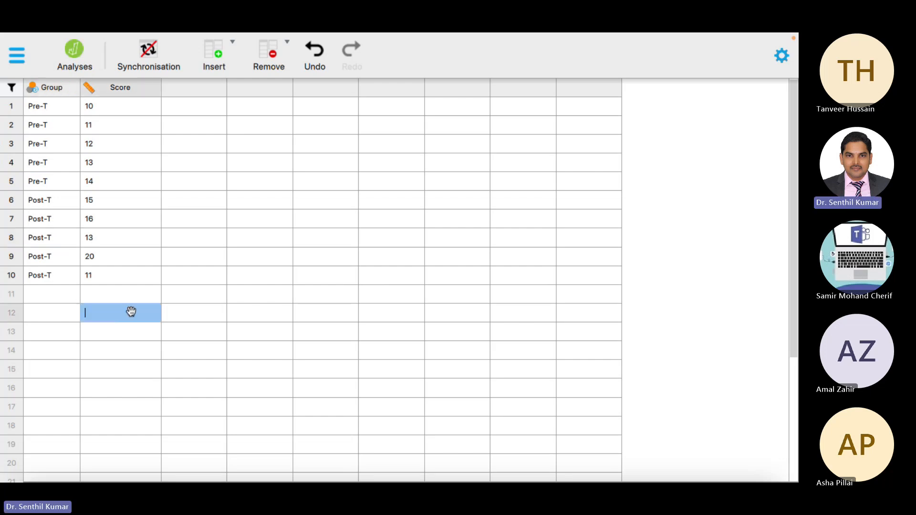
Step: Return to the descriptive analysis and examine the available options for sample size, central tendency, distribution, dispersion and inference statistics
click(61, 59)
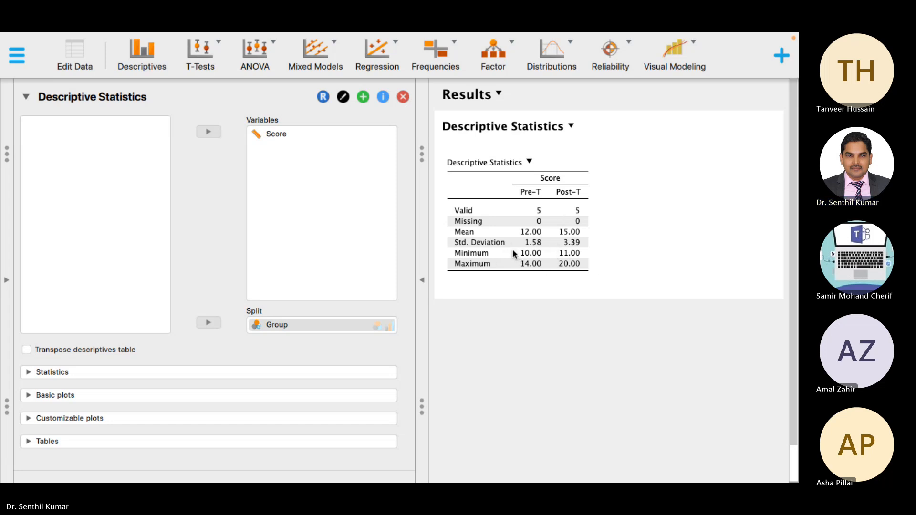
click(51, 372)
scroll(106, 413, down, 10)
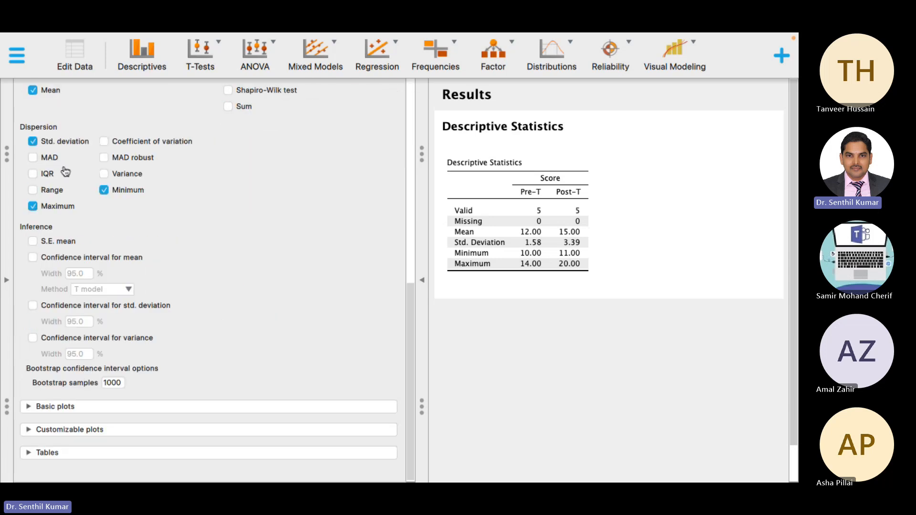
scroll(214, 328, up, 2)
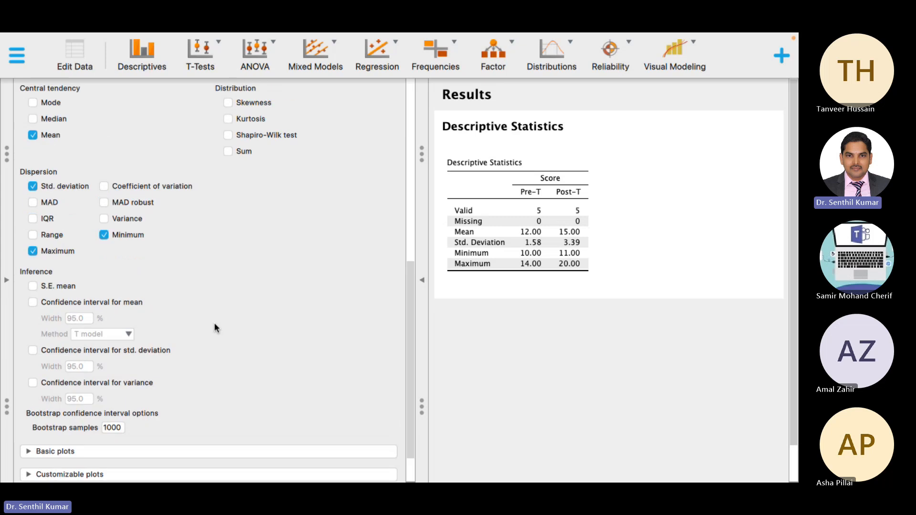
scroll(214, 328, up, 12)
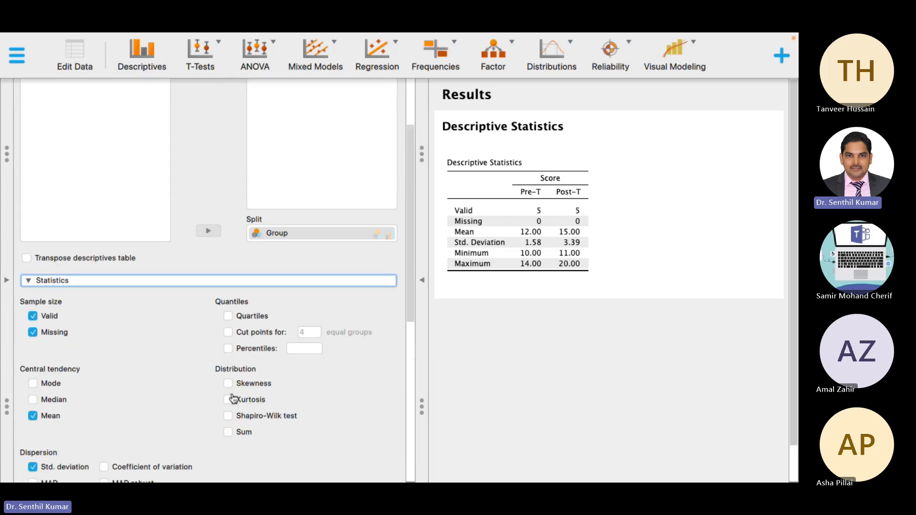
Step: Add the Shapiro-Wilk test to the descriptive statistics and start a classical Paired Samples T-Test
click(228, 416)
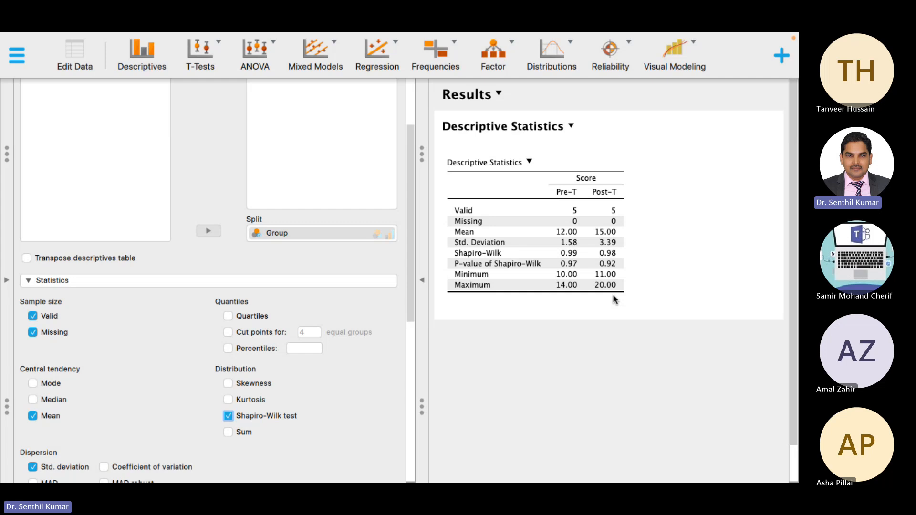
click(203, 56)
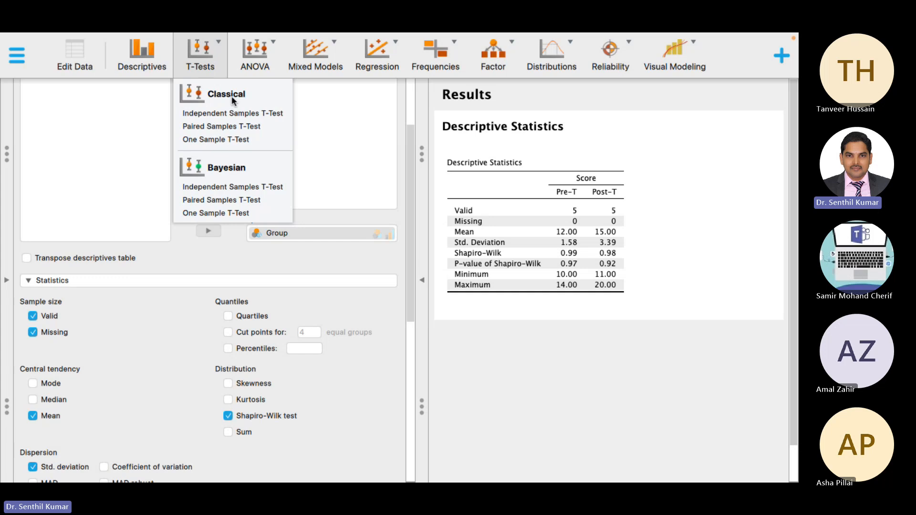
click(211, 126)
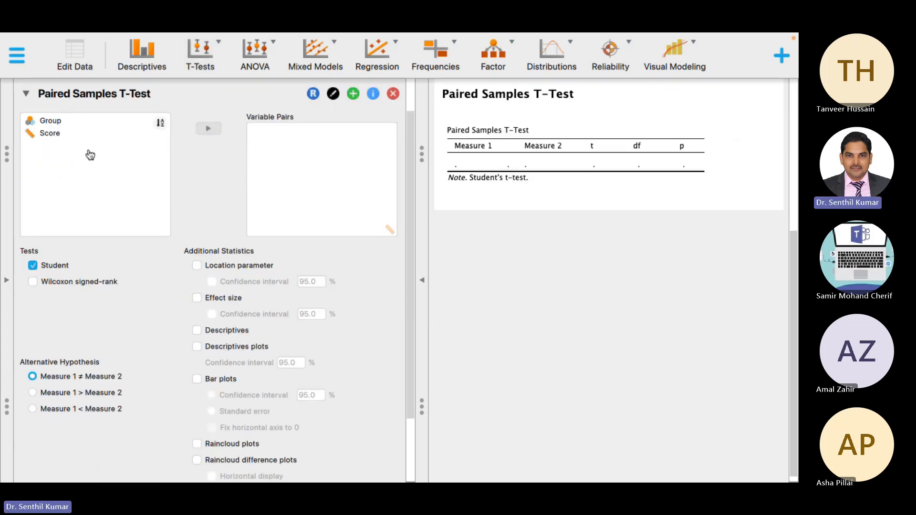
Step: Try to build a variable pair from Score and Group in the paired samples t-test
click(53, 123)
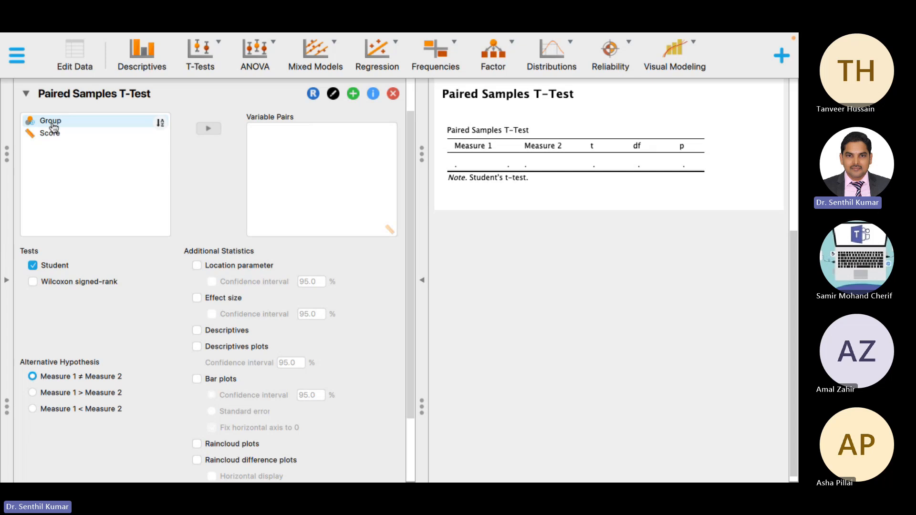
click(56, 124)
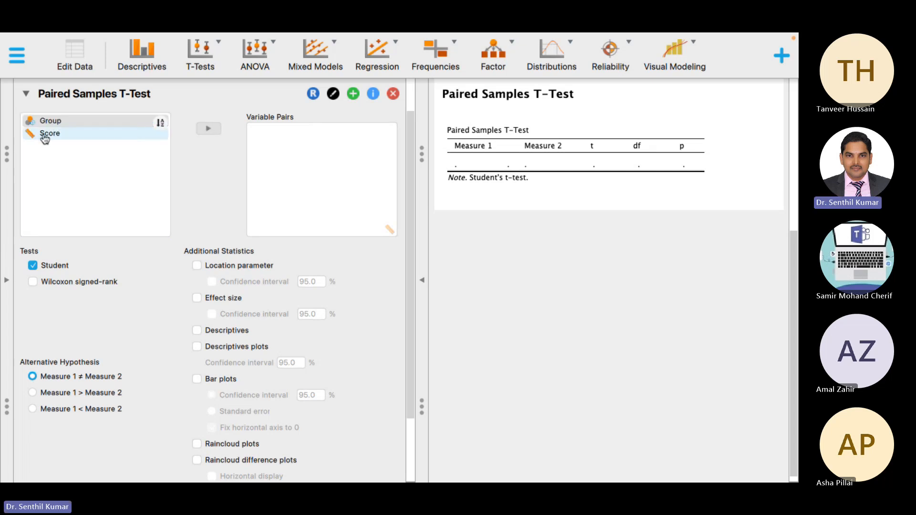
click(45, 134)
click(210, 130)
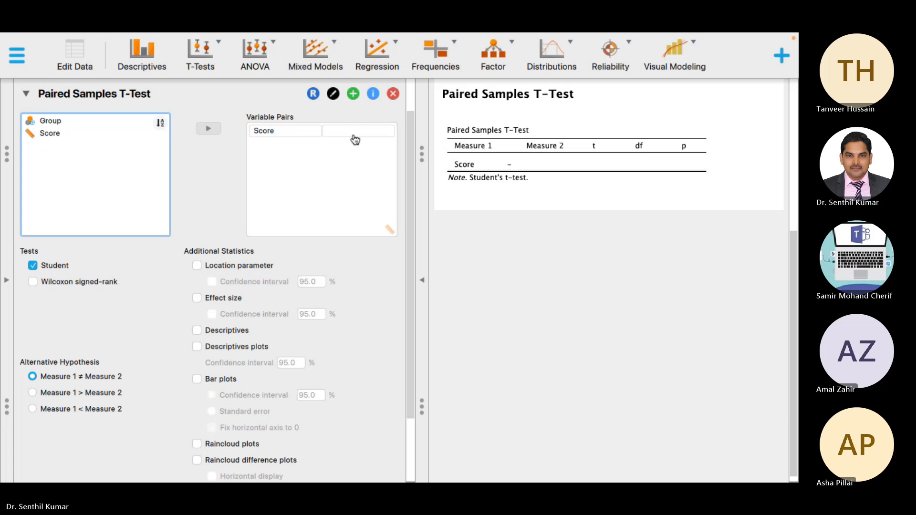
click(73, 123)
click(211, 131)
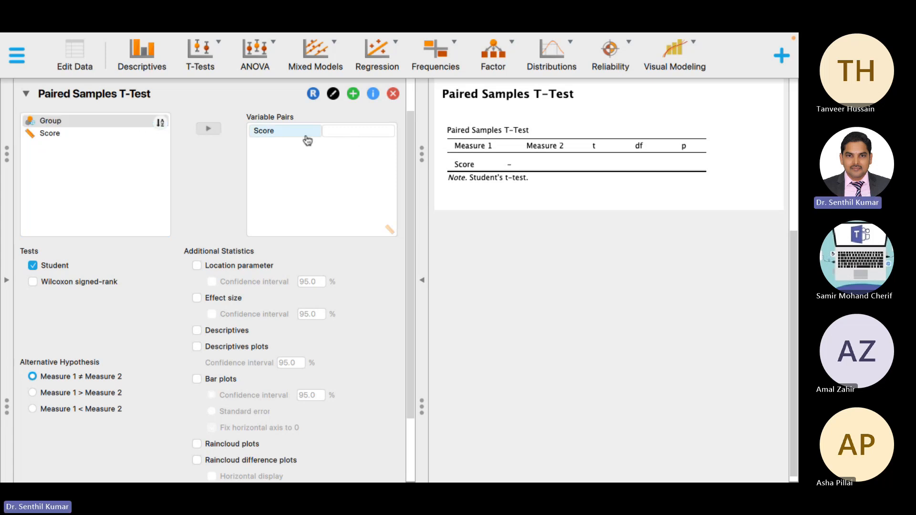
click(90, 134)
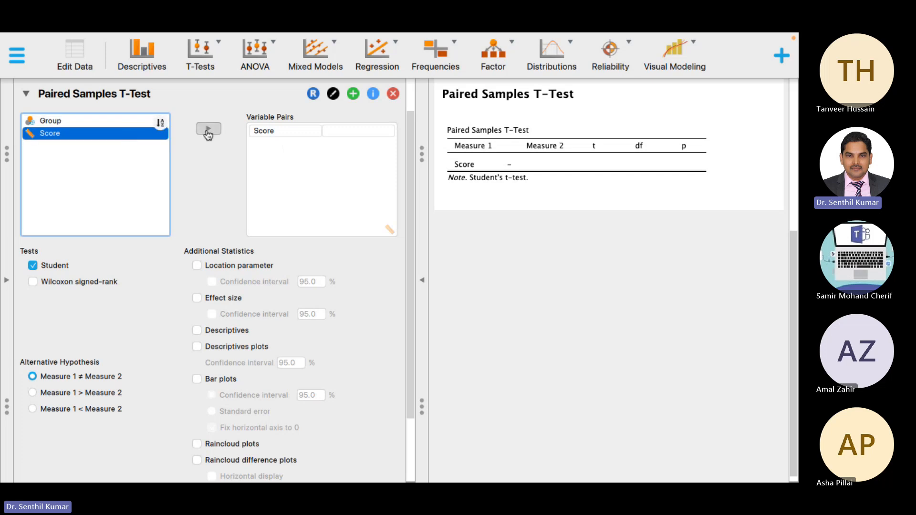
click(208, 132)
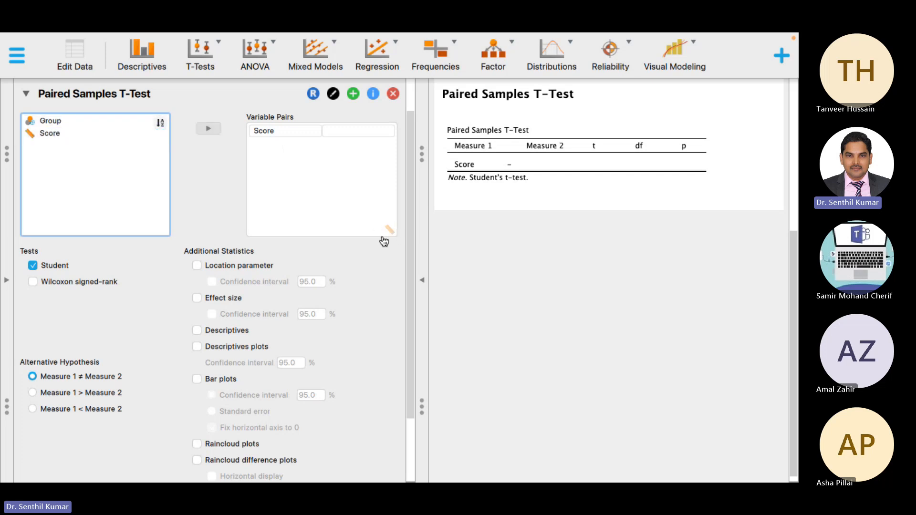
Step: Open the data for editing and copy the five Pre-T scores in rows 1 to 5 of the Score column
click(75, 60)
click(97, 108)
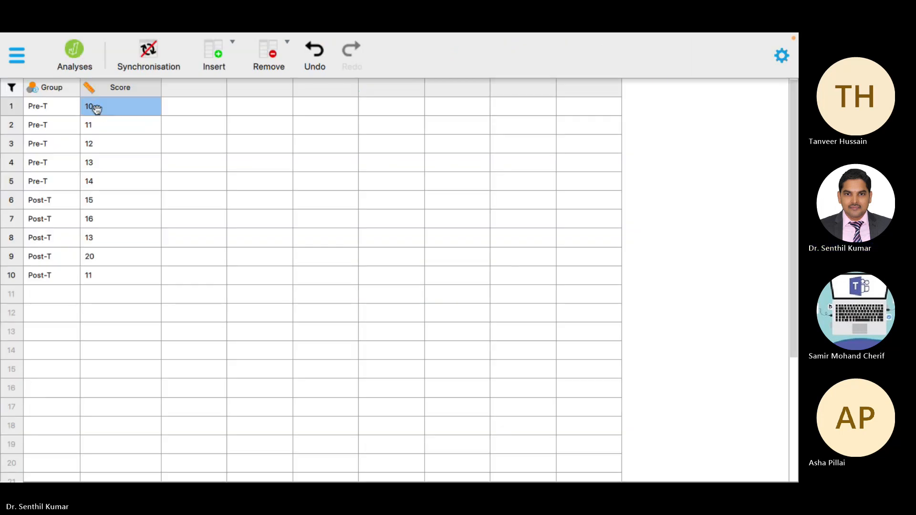
key(shift+Down)
key(shift+Down)
key(shift+Down)
key(shift+Down)
key(super+c)
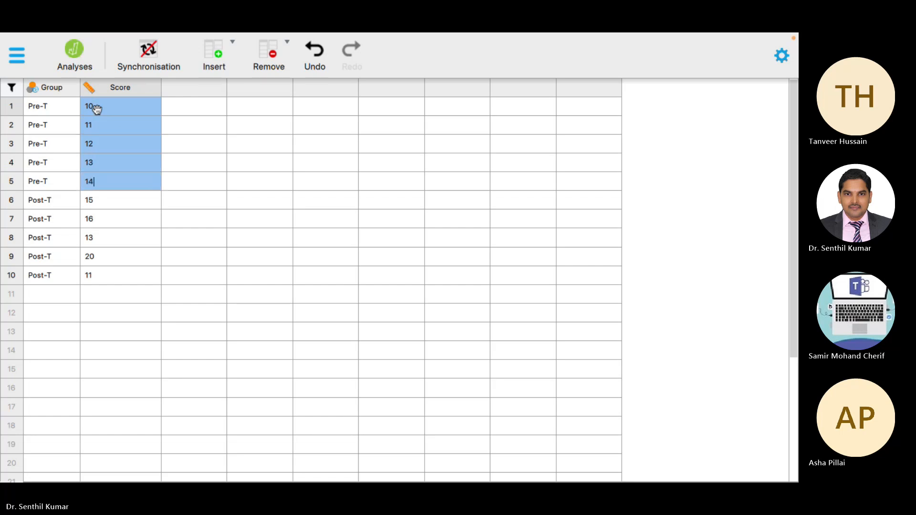
Step: Add a new column named Pre-Test and paste the copied scores into it from row 1
click(200, 93)
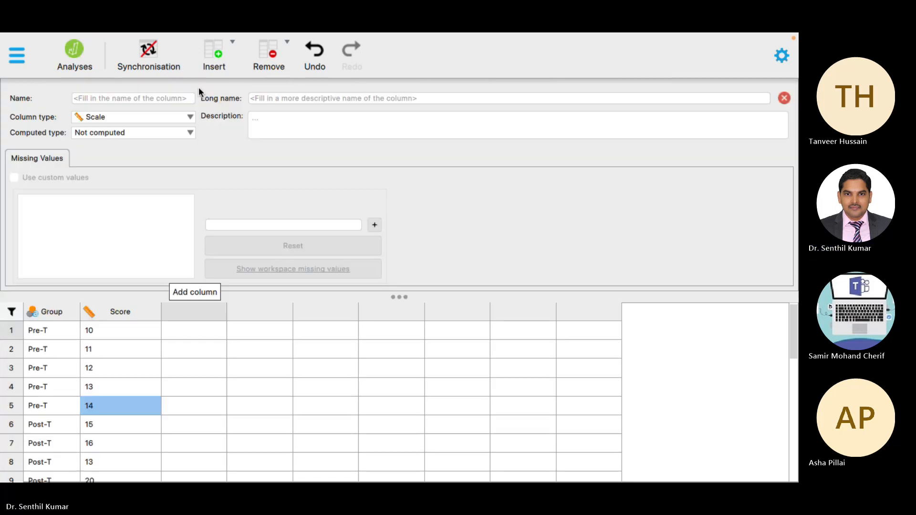
click(132, 98)
text(Pre-)
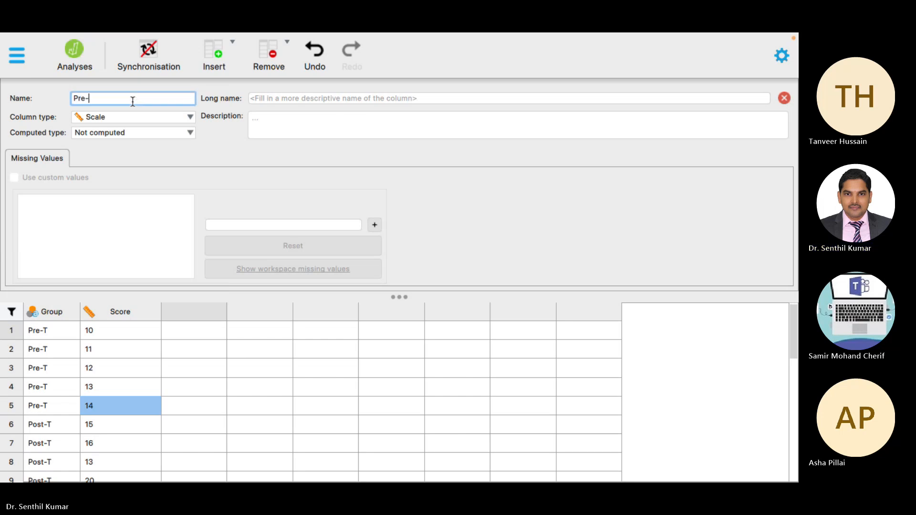
text(Test)
double_click(208, 327)
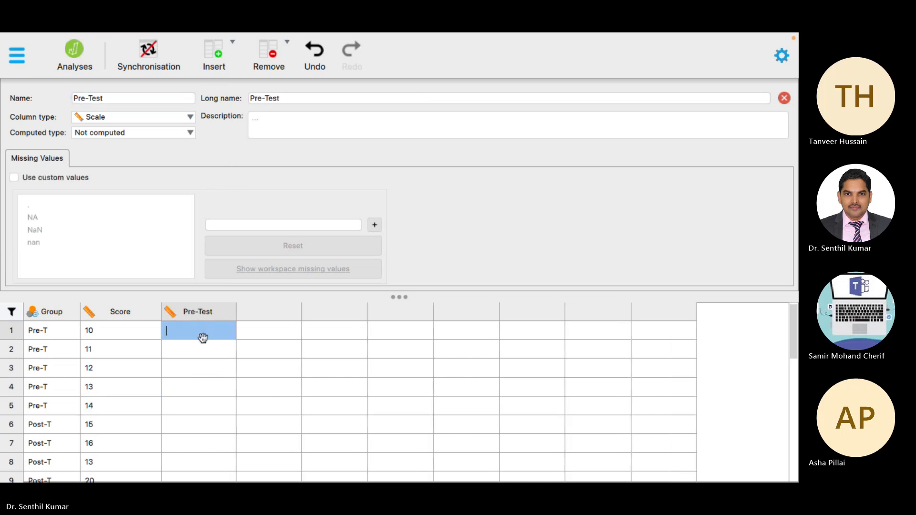
key(super+v)
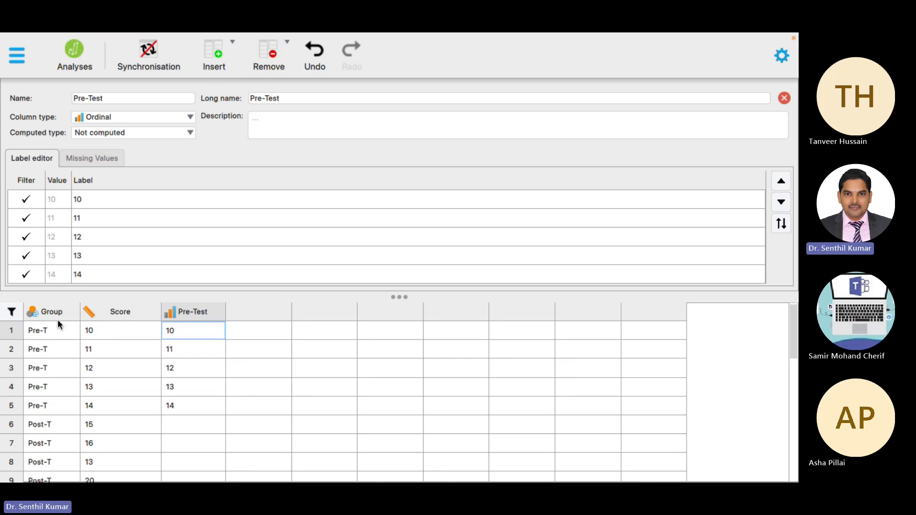
click(118, 382)
scroll(118, 372, down, 3)
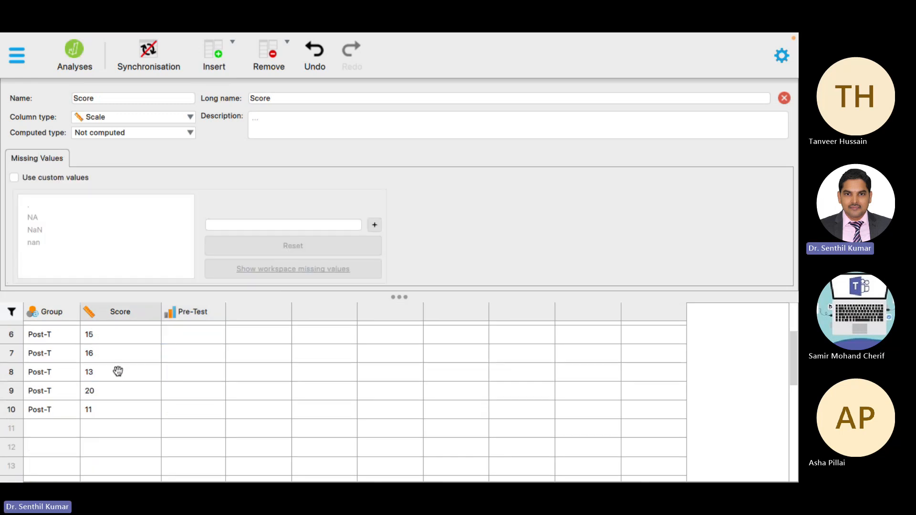
click(110, 417)
key(shift+Up)
key(shift+Up)
key(shift+Up)
key(shift+Up)
key(shift+Up)
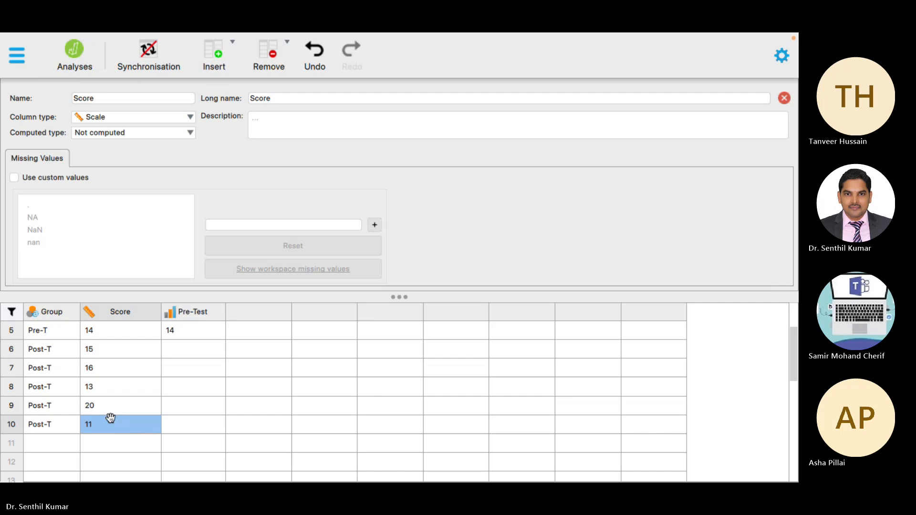
double_click(98, 353)
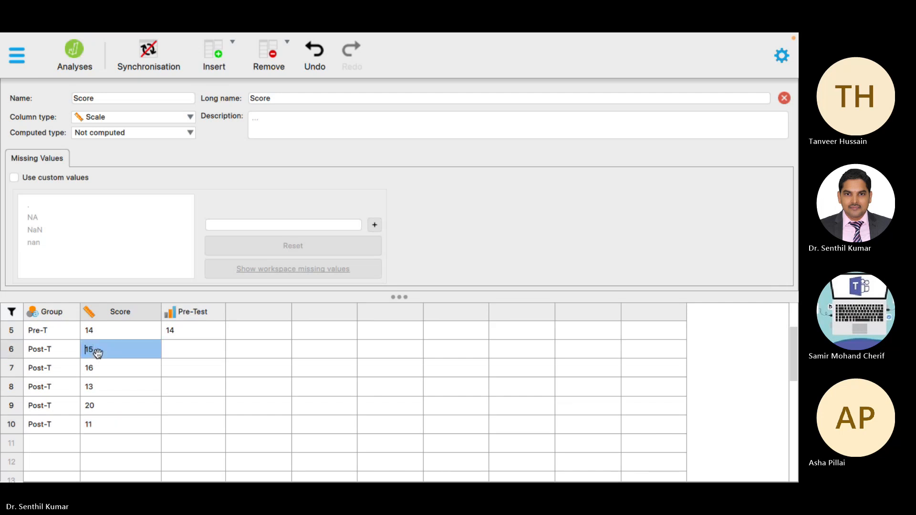
key(Return)
key(Return)
Step: Copy the five Post-T scores in rows 6 to 10 of the Score column
click(98, 353)
key(shift+Down)
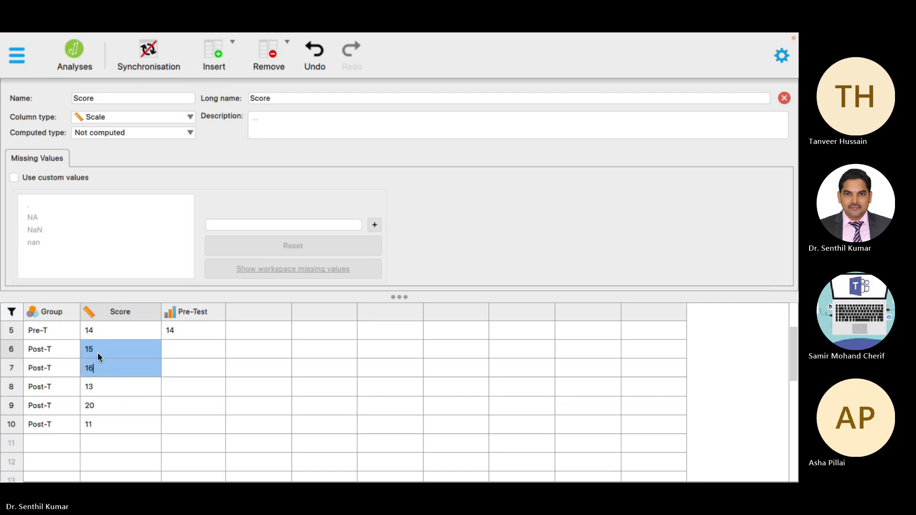
key(shift+Down)
key(shift+Down)
key(shift+Down)
key(ctrl+c)
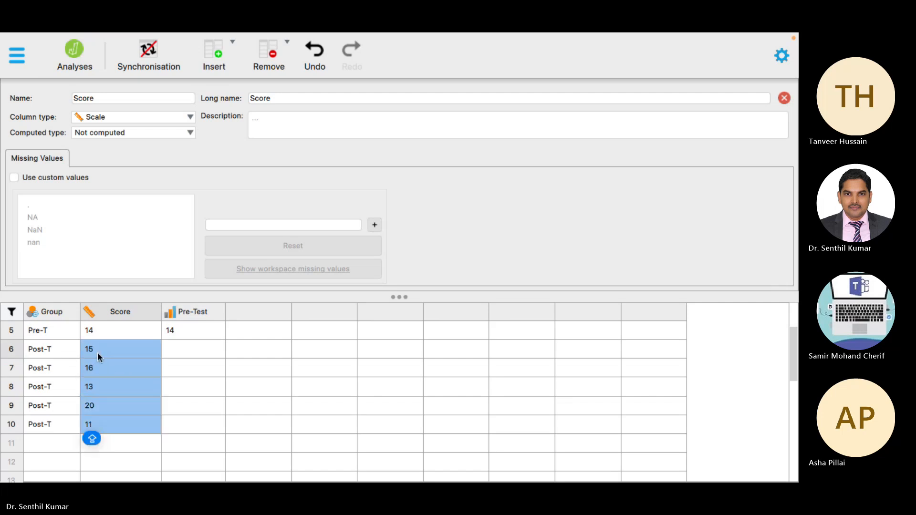
Step: Add a new column named POST_TEST and paste the copied Post-T scores into it from row 1
click(260, 311)
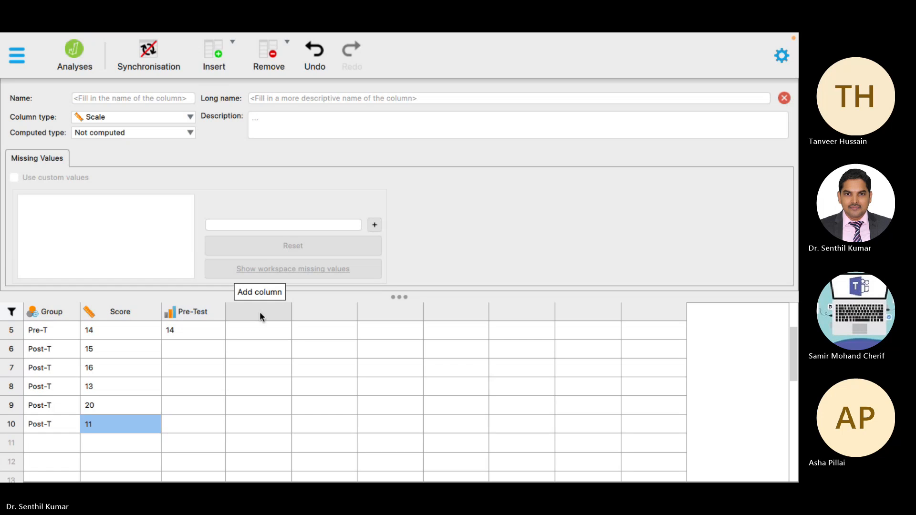
click(126, 97)
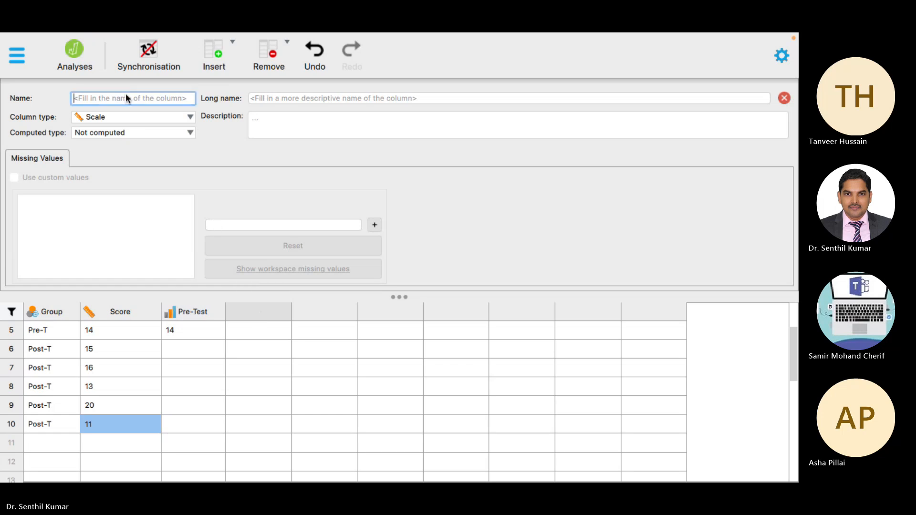
text(P)
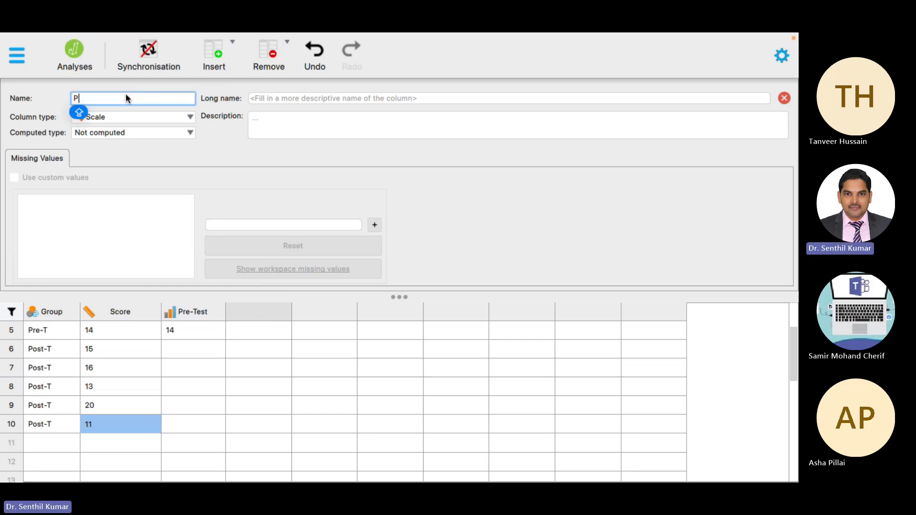
text(OST_TEST)
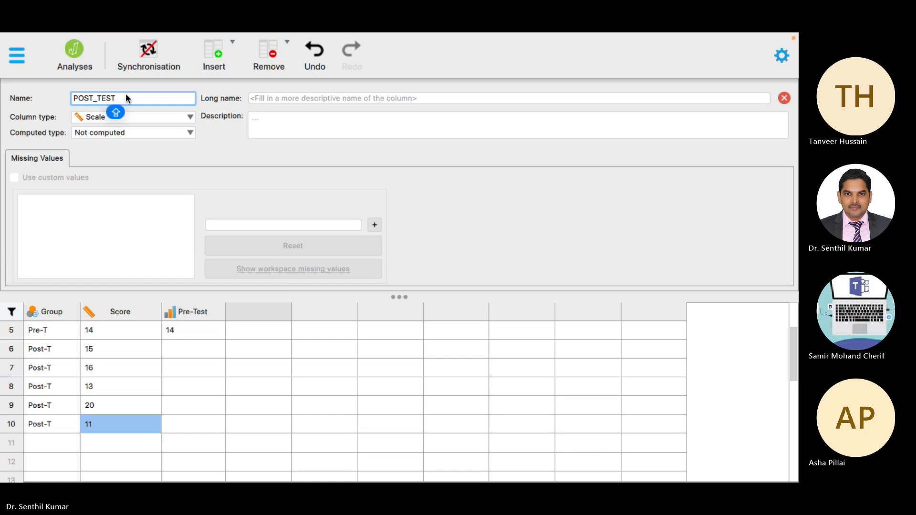
double_click(264, 315)
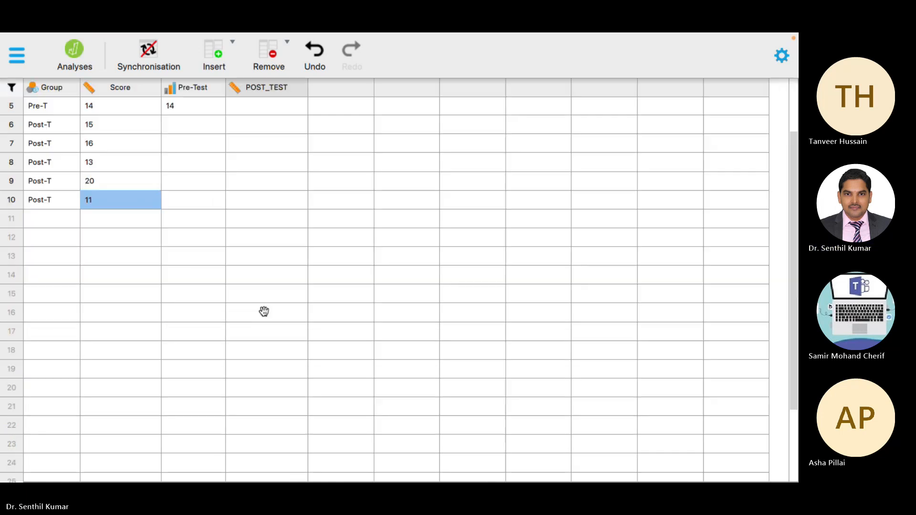
click(260, 106)
scroll(150, 139, down, 3)
scroll(182, 139, up, 5)
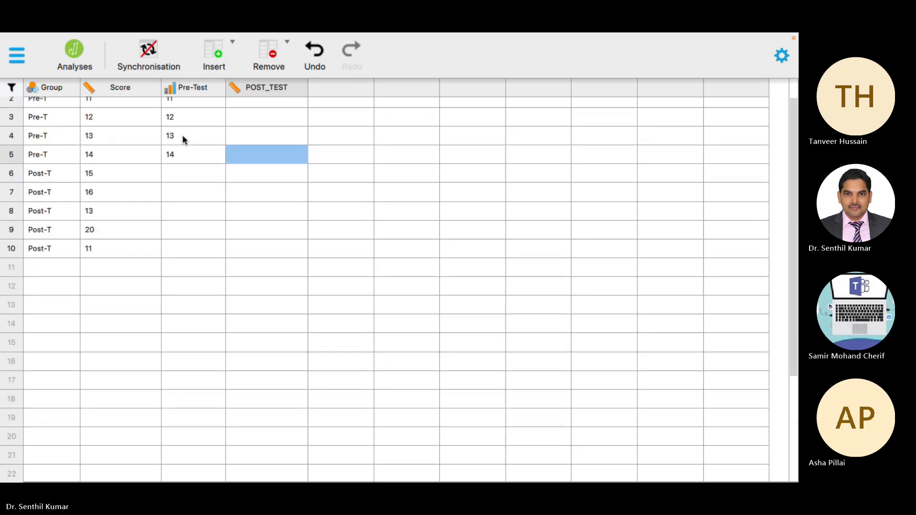
click(257, 104)
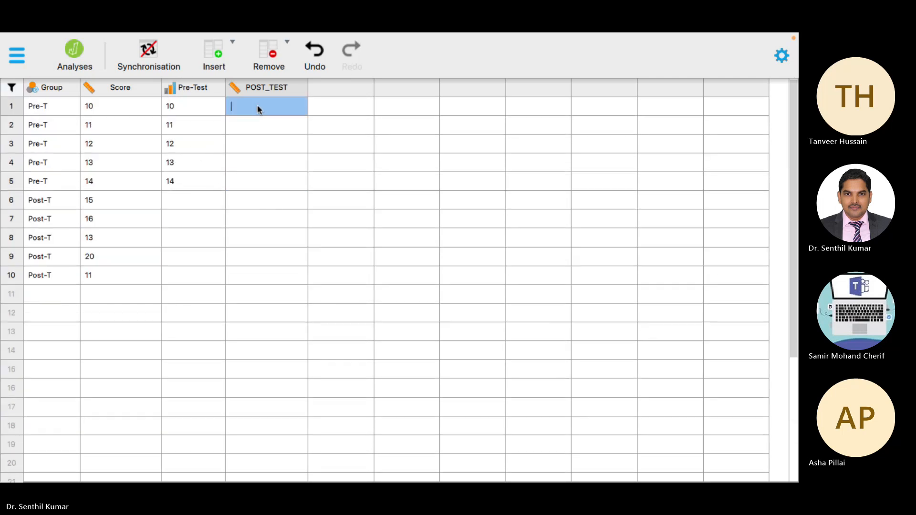
key(ctrl+v)
click(277, 218)
Step: Return to the paired samples t-test and set its variable pair to POST_TEST and Pre-Test, replacing Score
click(78, 54)
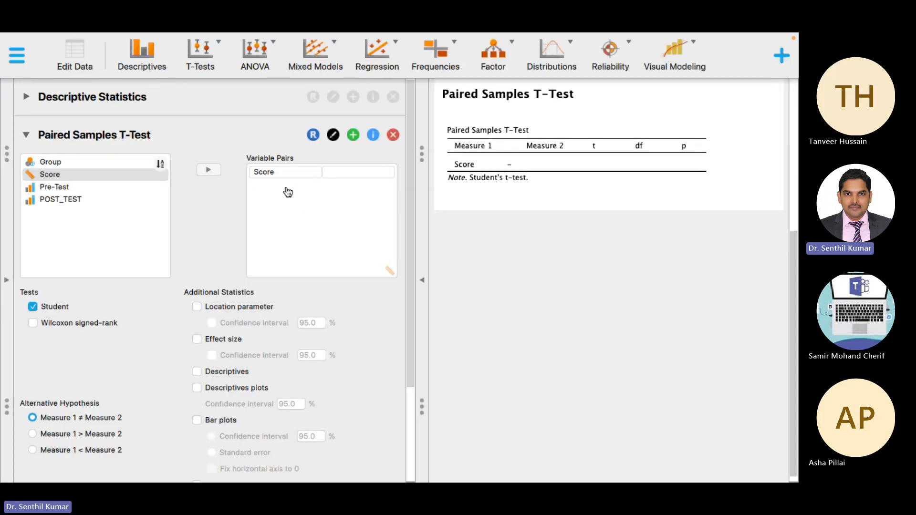
click(63, 189)
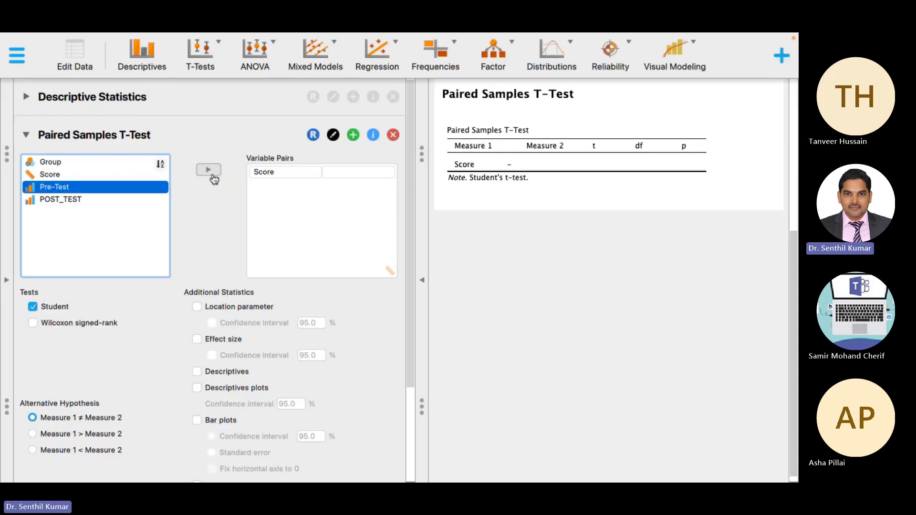
click(208, 171)
click(130, 200)
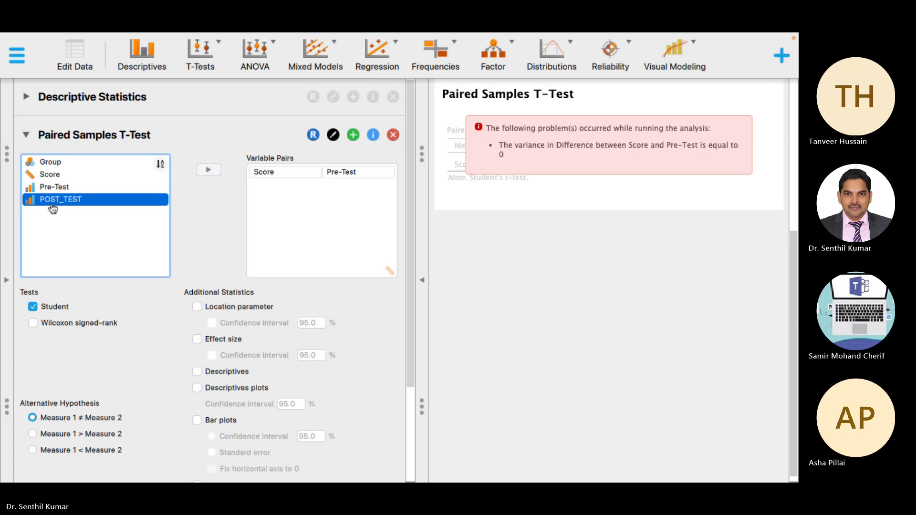
click(210, 173)
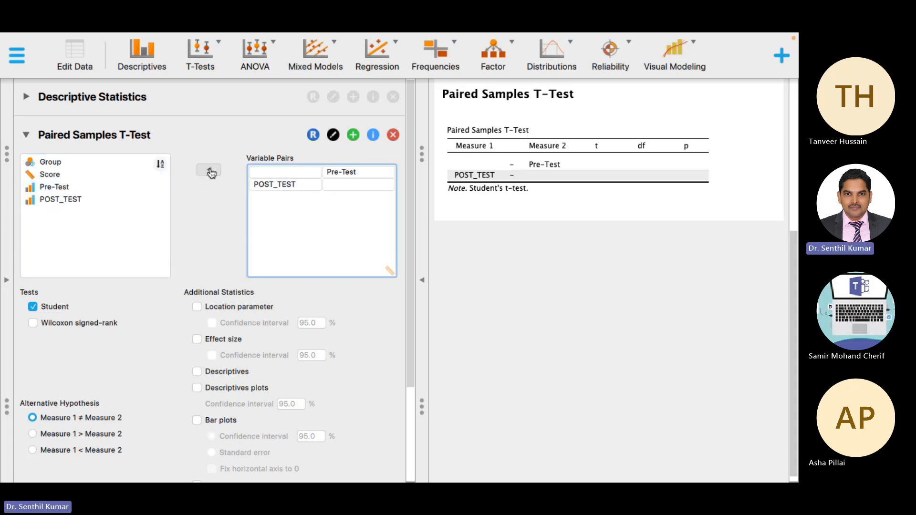
drag(274, 188, 274, 171)
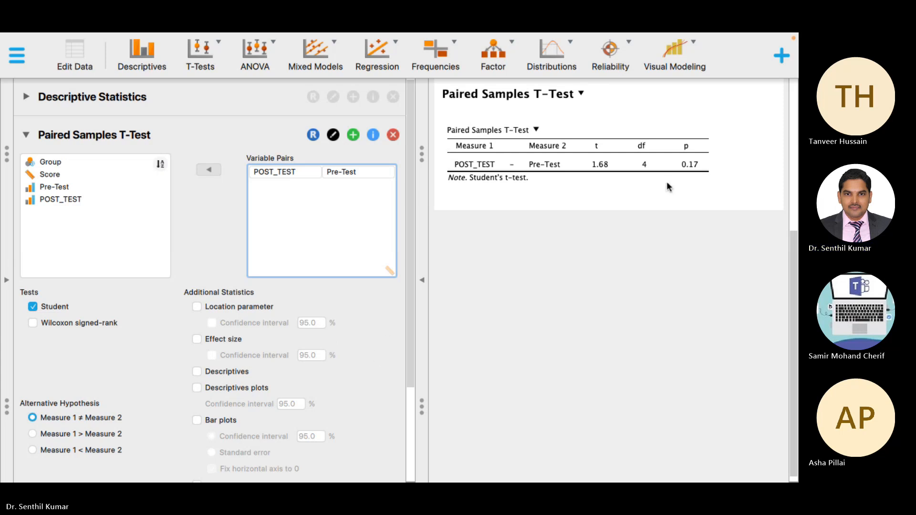
Step: Include the Wilcoxon signed-rank test alongside the Student test in the paired samples analysis
scroll(667, 182, down, 1)
scroll(667, 181, up, 5)
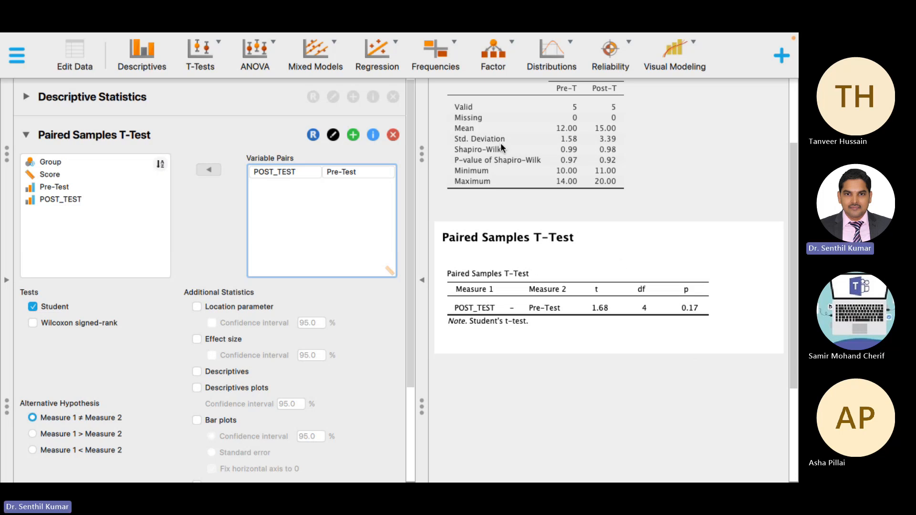
click(33, 325)
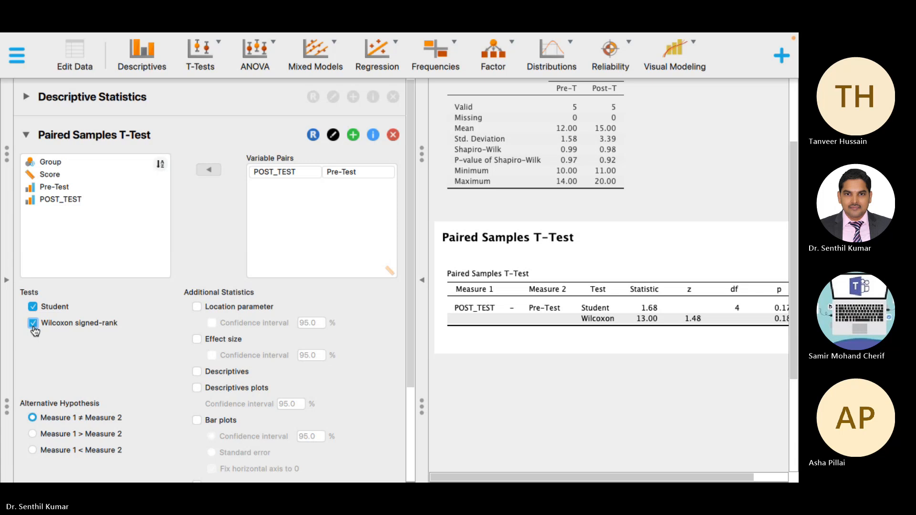
drag(499, 477, 532, 477)
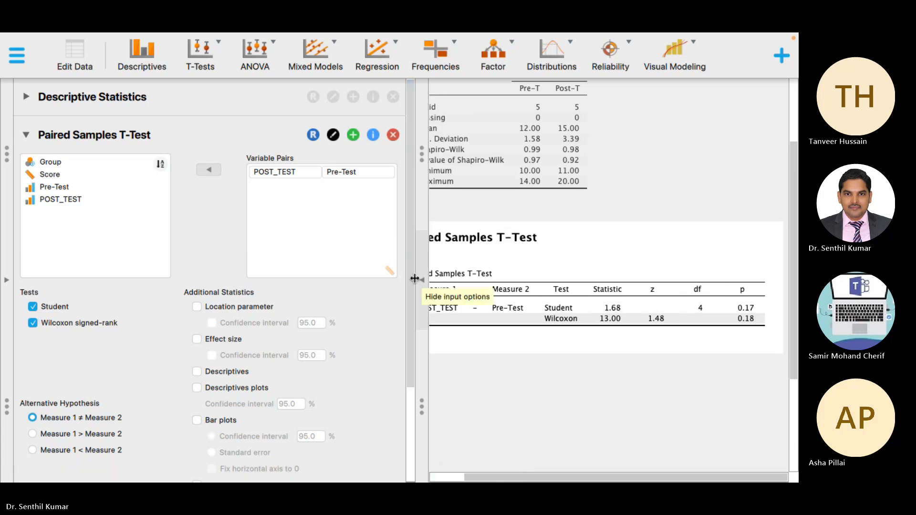
Step: Hide the analysis input options and review the descriptive statistics and paired samples t-test tables at full width
mouse_move(414, 276)
mouse_down()
mouse_move(461, 276)
mouse_move(424, 277)
mouse_up()
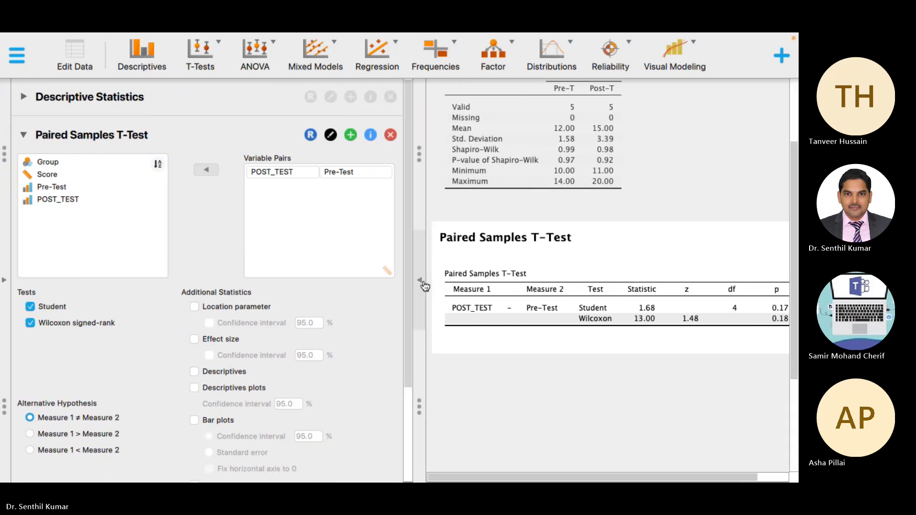
click(423, 284)
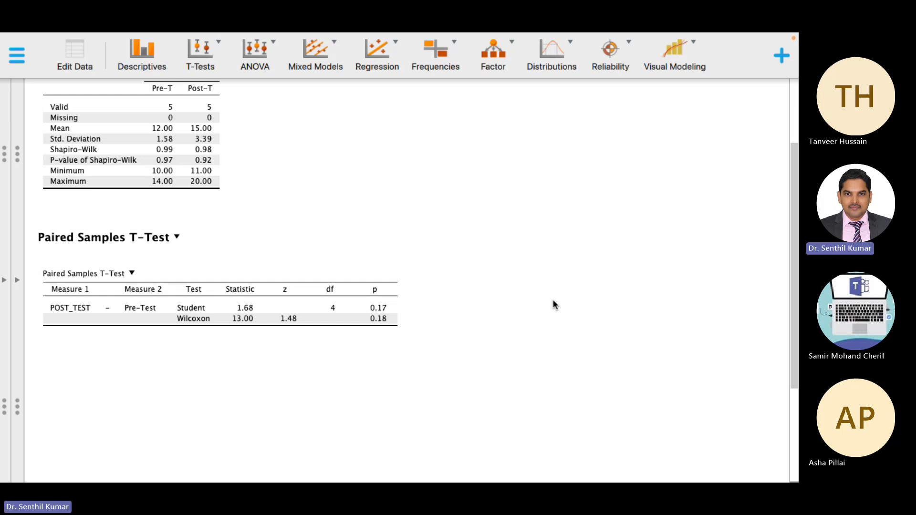
scroll(413, 227, up, 2)
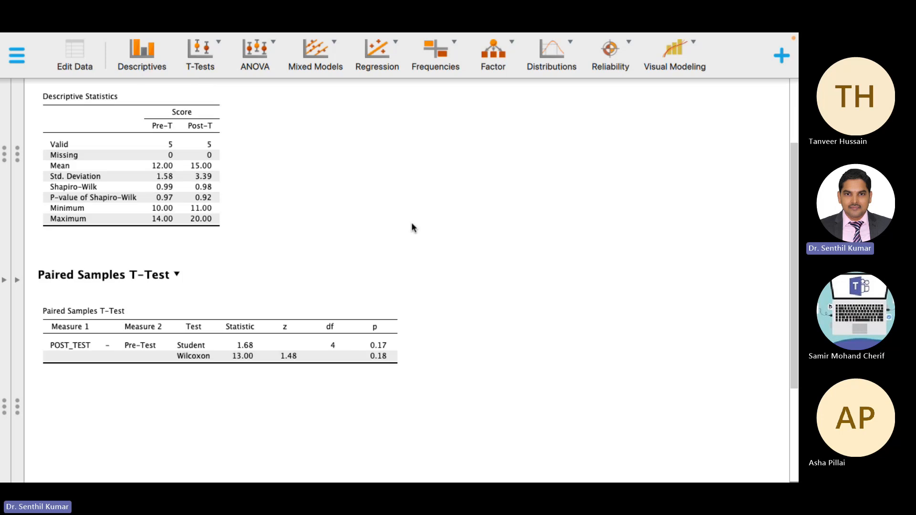
scroll(413, 224, up, 3)
scroll(413, 228, down, 10)
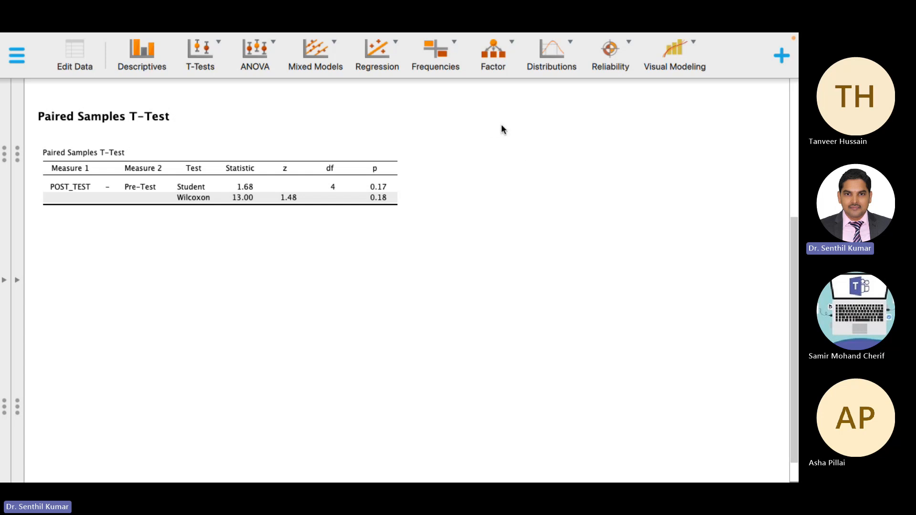
Step: Switch to the Microsoft Teams meeting window and close its meeting chat
key(ctrl+Left)
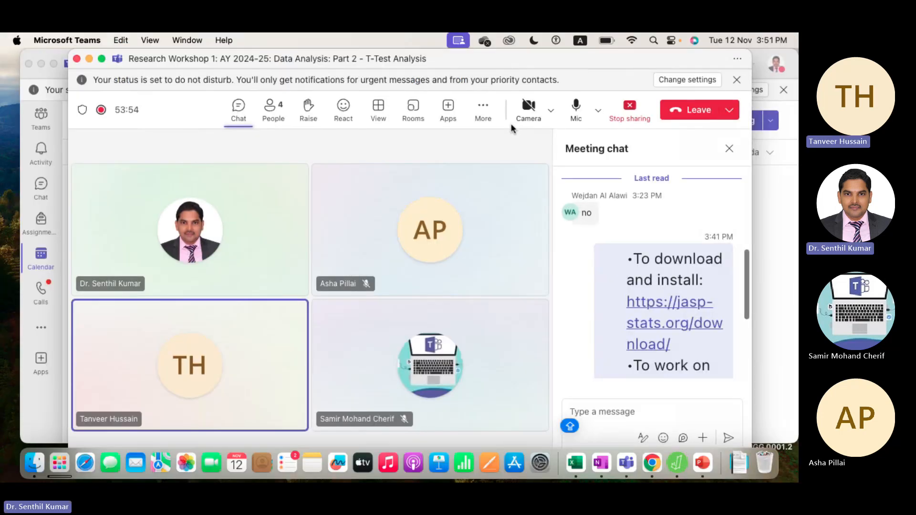
mouse_move(644, 239)
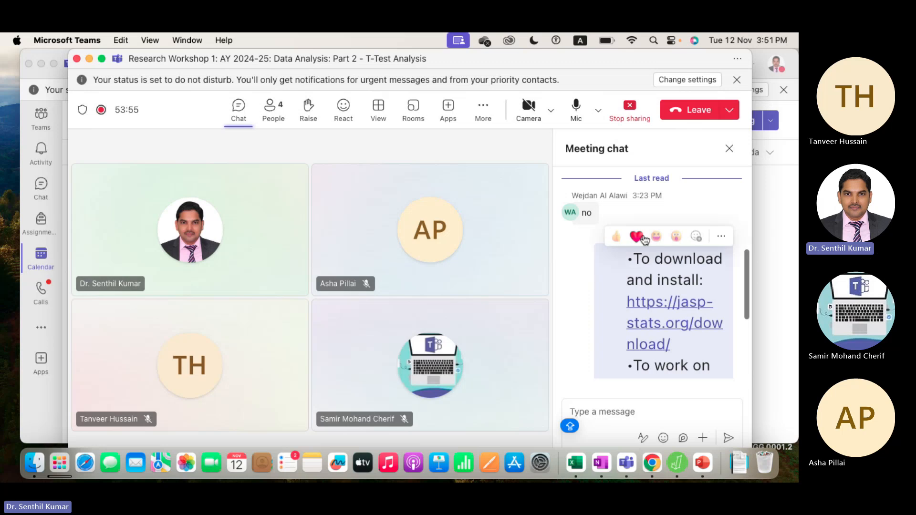
click(729, 149)
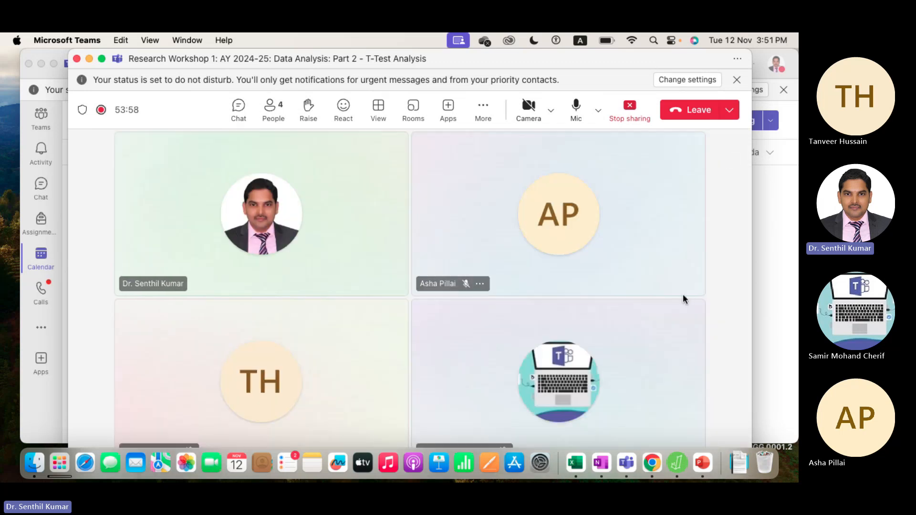